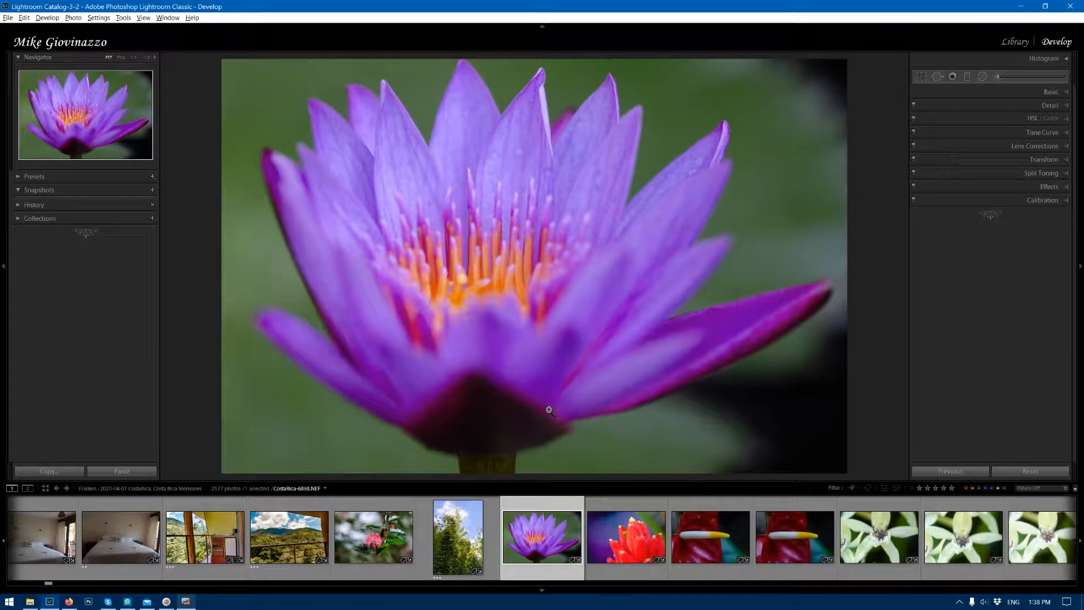
Apply automatic tone to the purple water lily, set Exposure to +0.27, and fine-tune its presence and vibrance.
left_click(1059, 90)
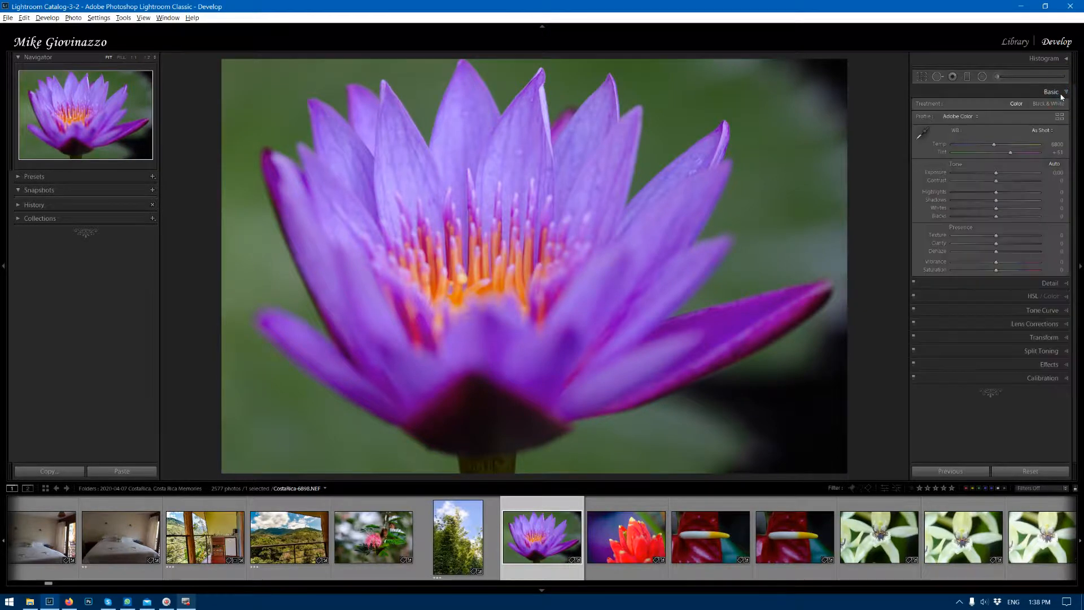
left_click(1055, 164)
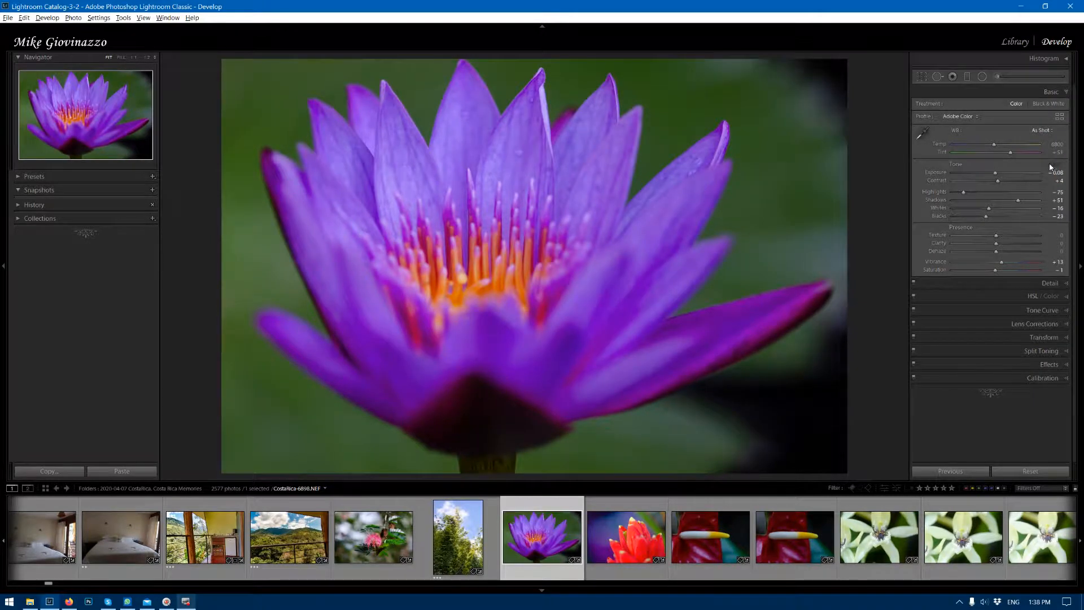
left_click_drag(995, 172, 999, 172)
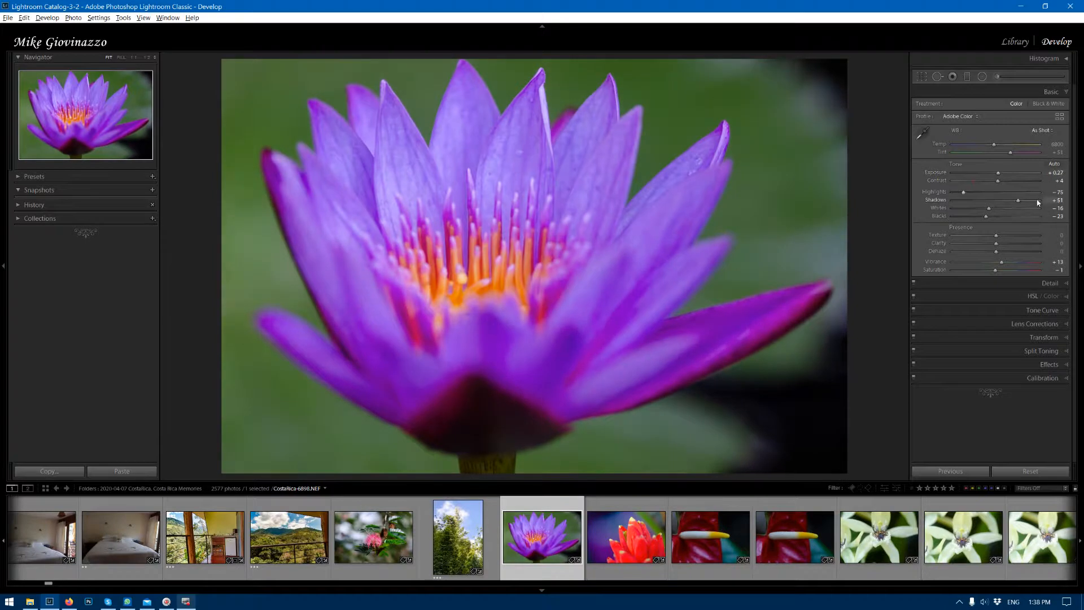
left_click_drag(998, 236, 1010, 247)
left_click_drag(1004, 263, 1000, 265)
Adjust color saturation by sampling the orange stamens at the flower's center with the targeted adjustment tool.
left_click(1032, 296)
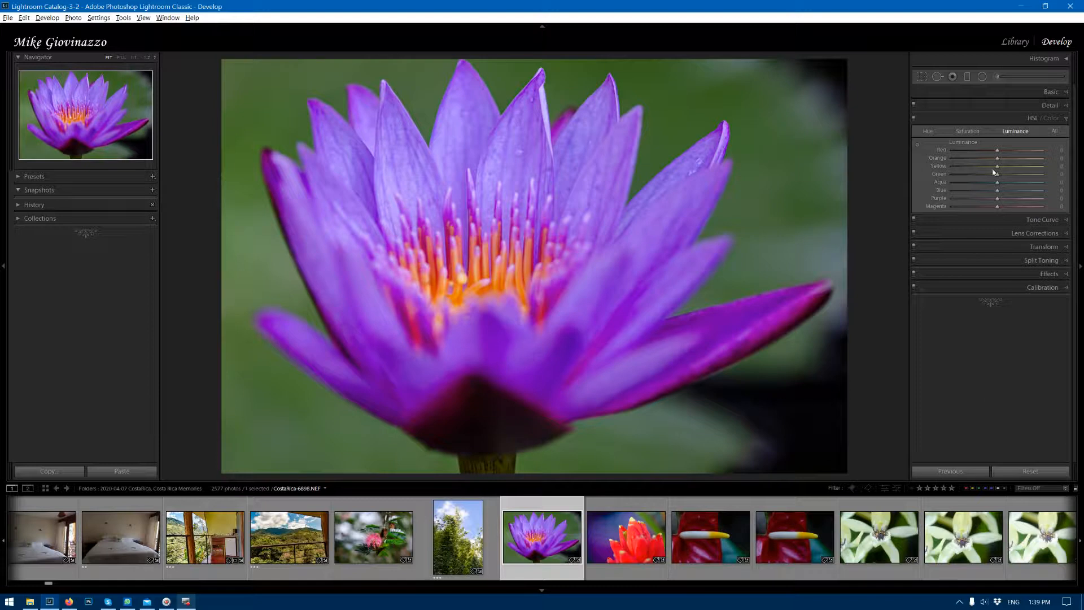
left_click(969, 132)
left_click(917, 146)
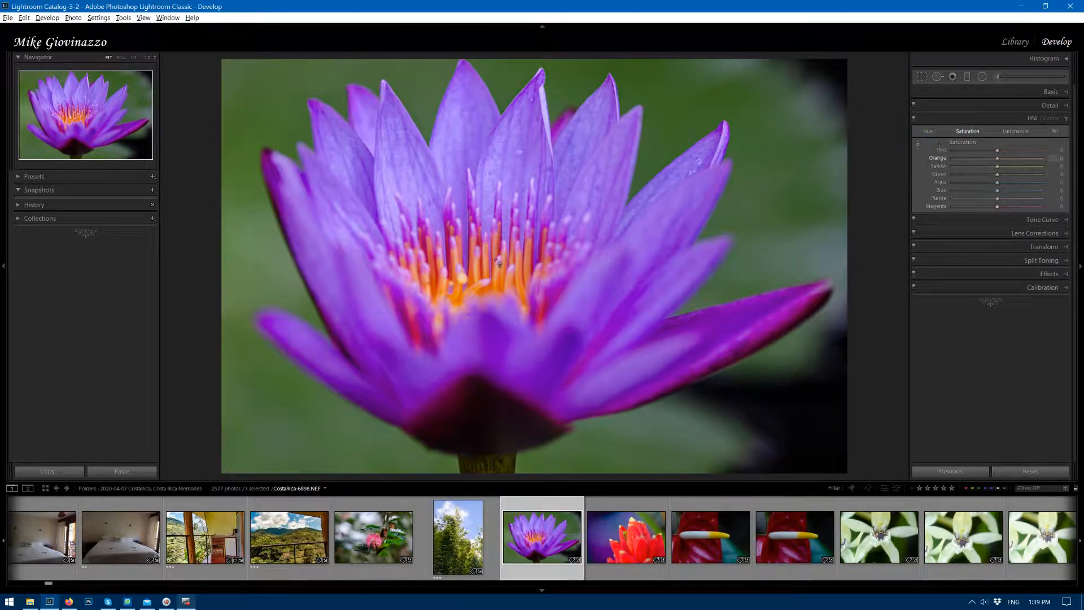
left_click_drag(490, 268, 488, 265)
mouse_move(515, 280)
left_mouse_down()
mouse_move(511, 249)
mouse_move(512, 284)
left_mouse_up()
Brighten the sampled colors' luminance: orange stamens to +22, the green background, and the purple petals to +15.
left_click(1021, 131)
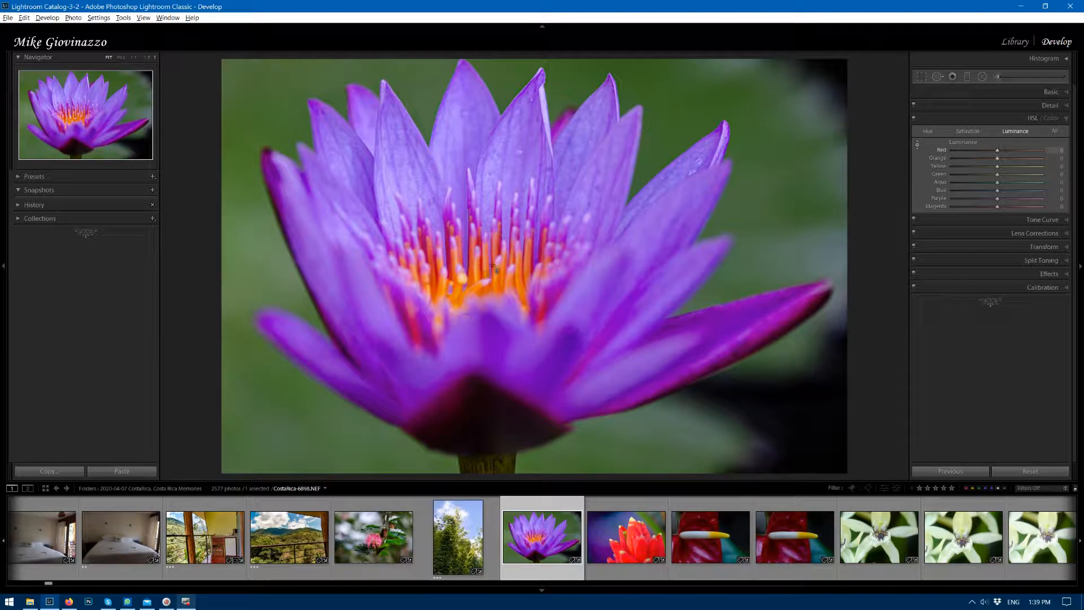
left_click_drag(485, 262, 488, 256)
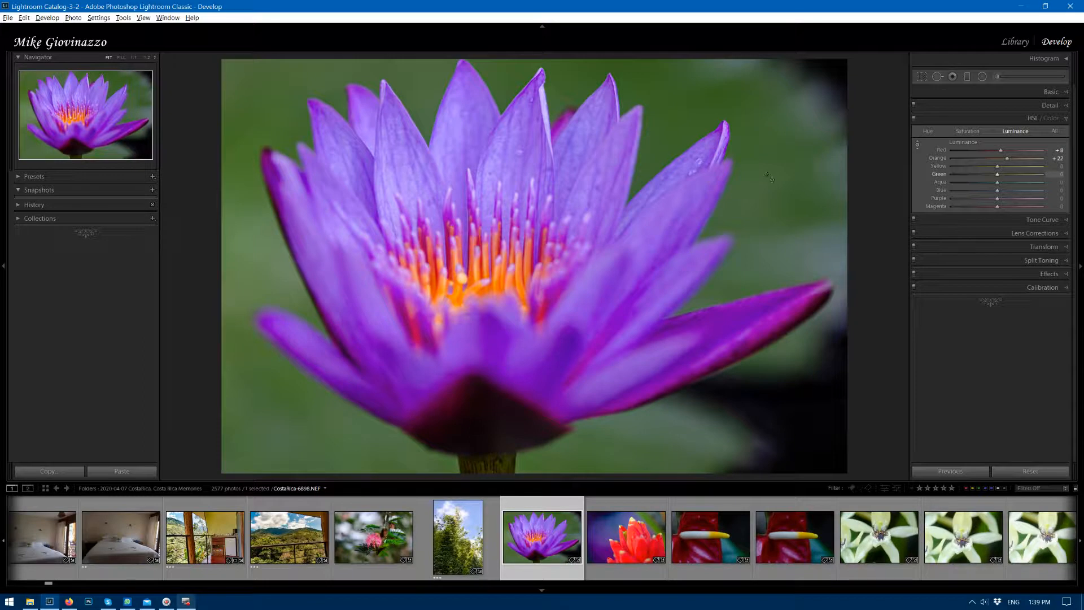
left_click_drag(692, 108, 692, 90)
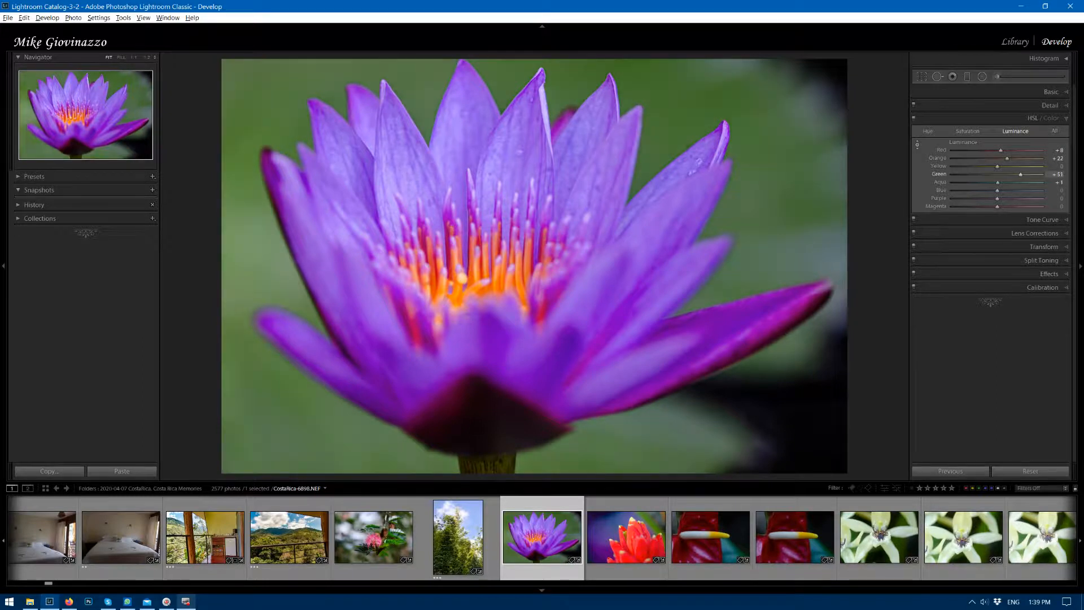
left_click_drag(614, 169, 615, 158)
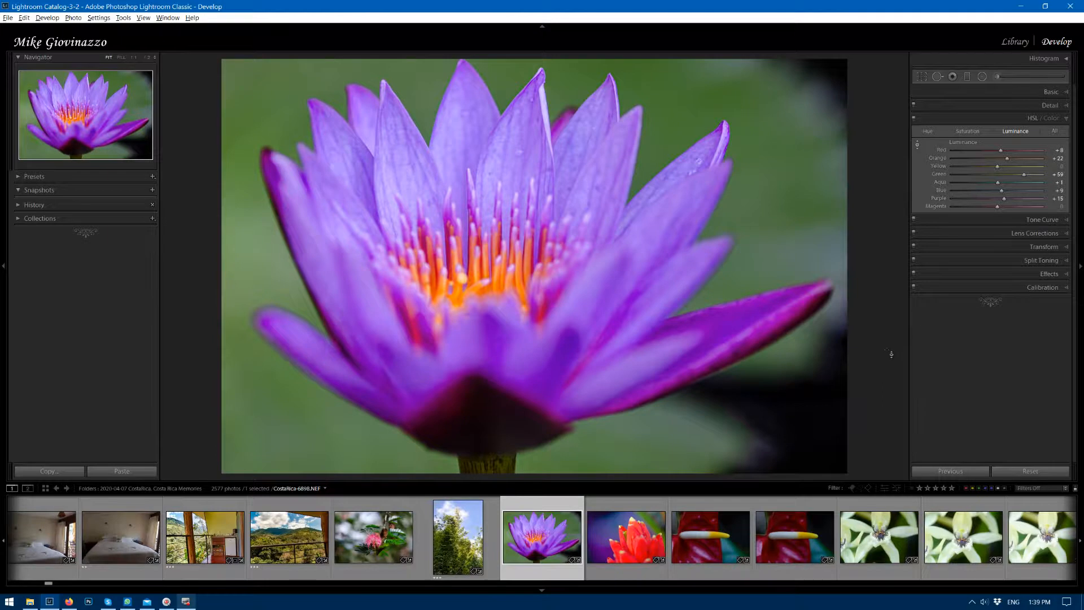
Compare the water lily before and after the tone and color adjustments.
key("backslash")
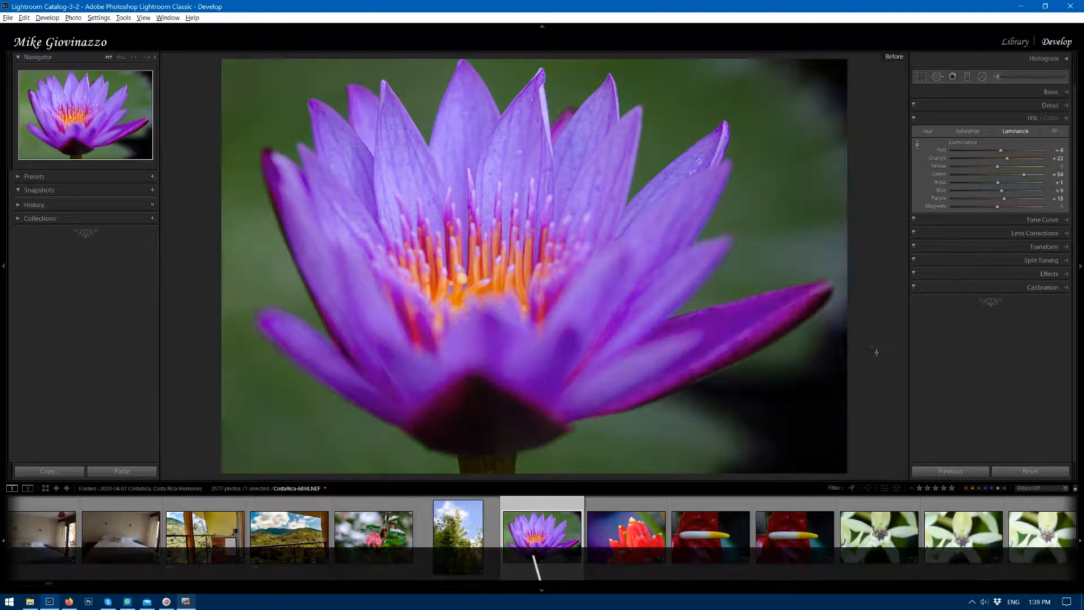
key("backslash")
key("backslash")
key("backslash")
key("backslash")
key("backslash")
key("backslash")
key("backslash")
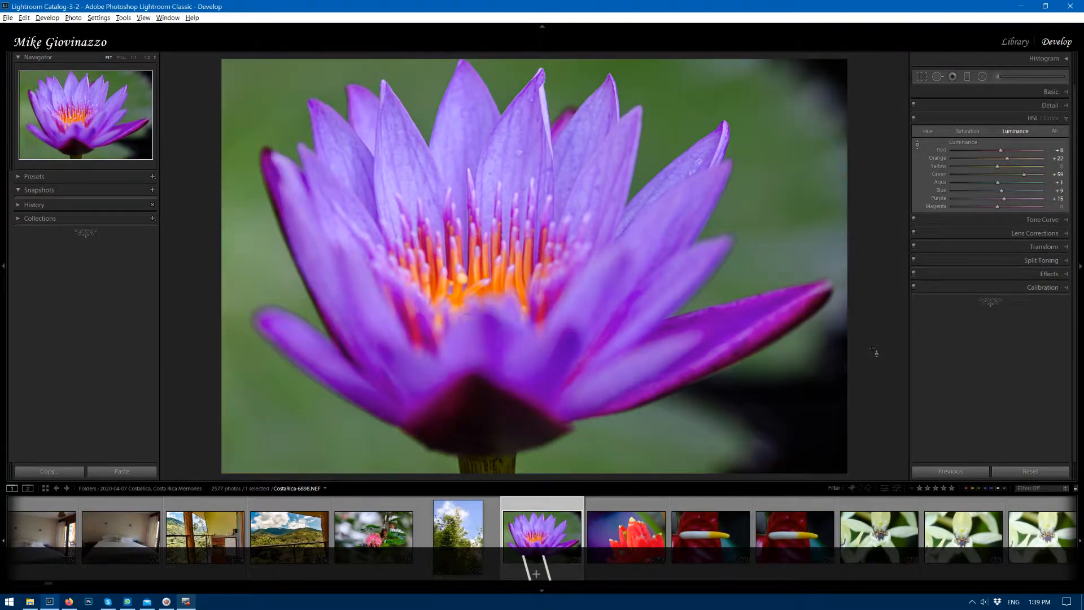
Add a dark post-crop vignette to the water lily with midpoint 54, feather 82 and highlights 46.
left_click(1066, 236)
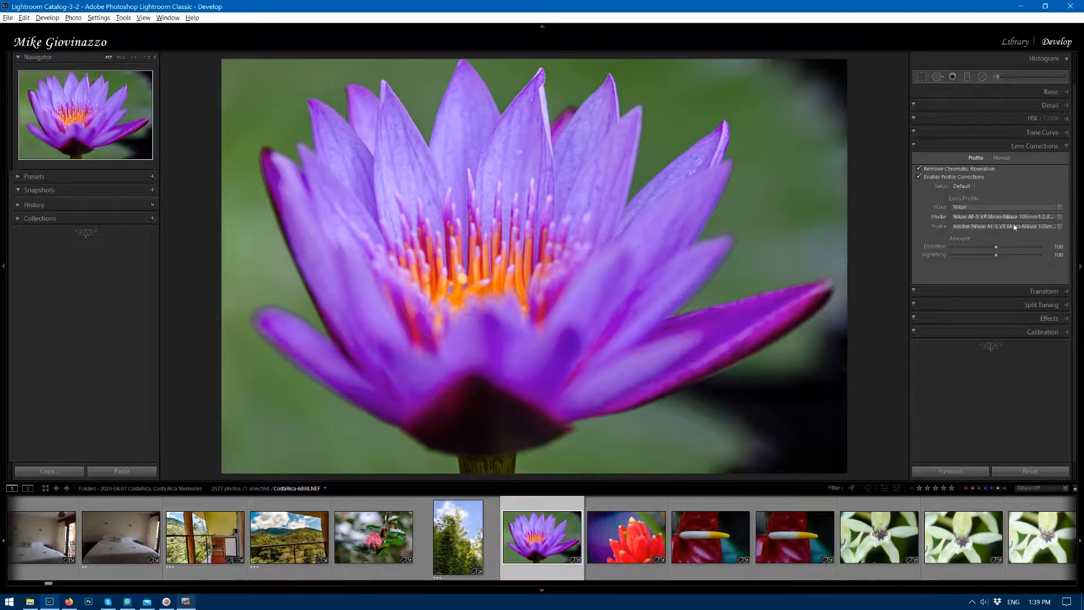
left_click(1064, 317)
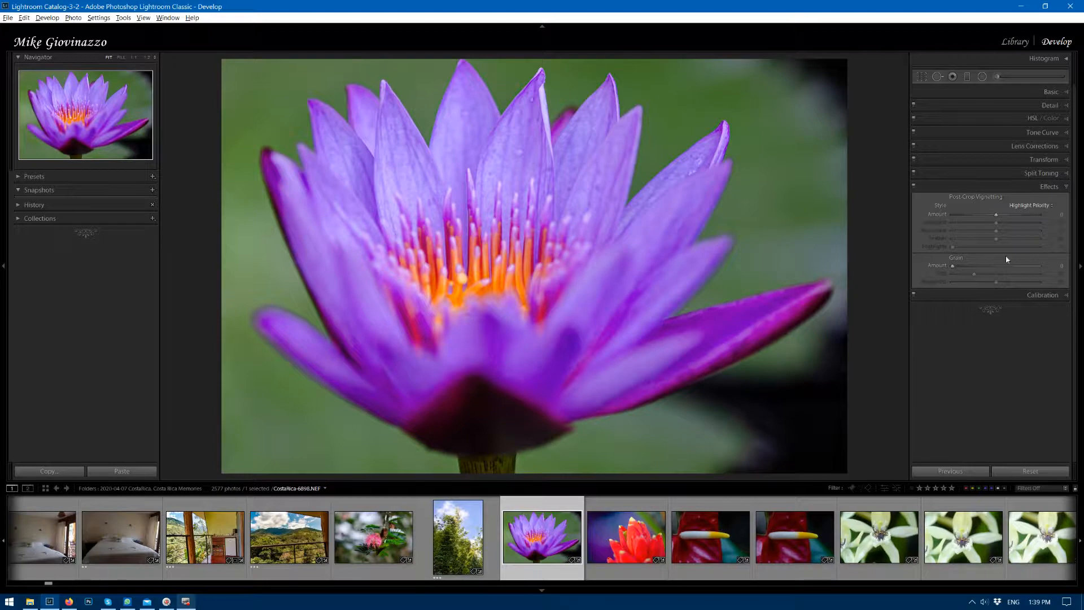
left_click_drag(996, 219, 981, 215)
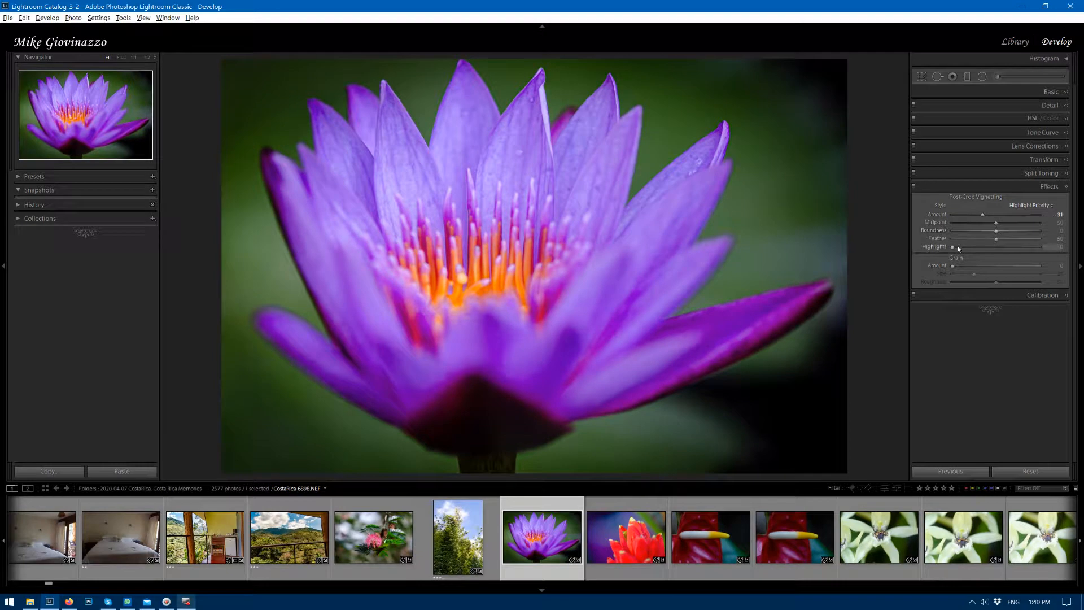
left_click_drag(996, 239, 1024, 242)
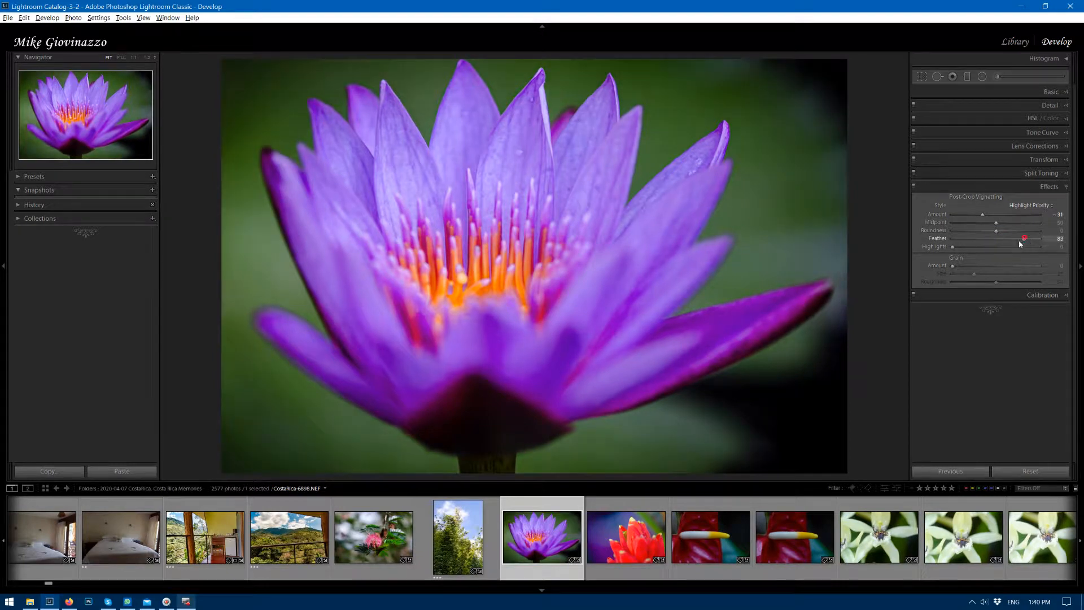
left_click_drag(953, 248, 1000, 226)
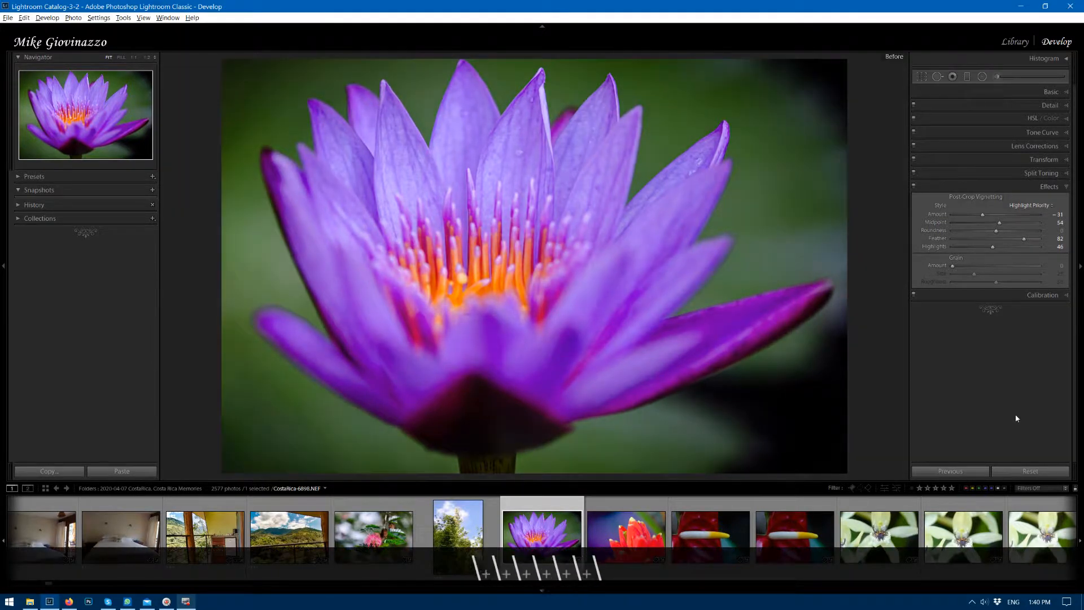
Compare the vignetted water lily with its before version.
key("backslash")
key("backslash")
key("backslash")
key("backslash")
key("backslash")
key("backslash")
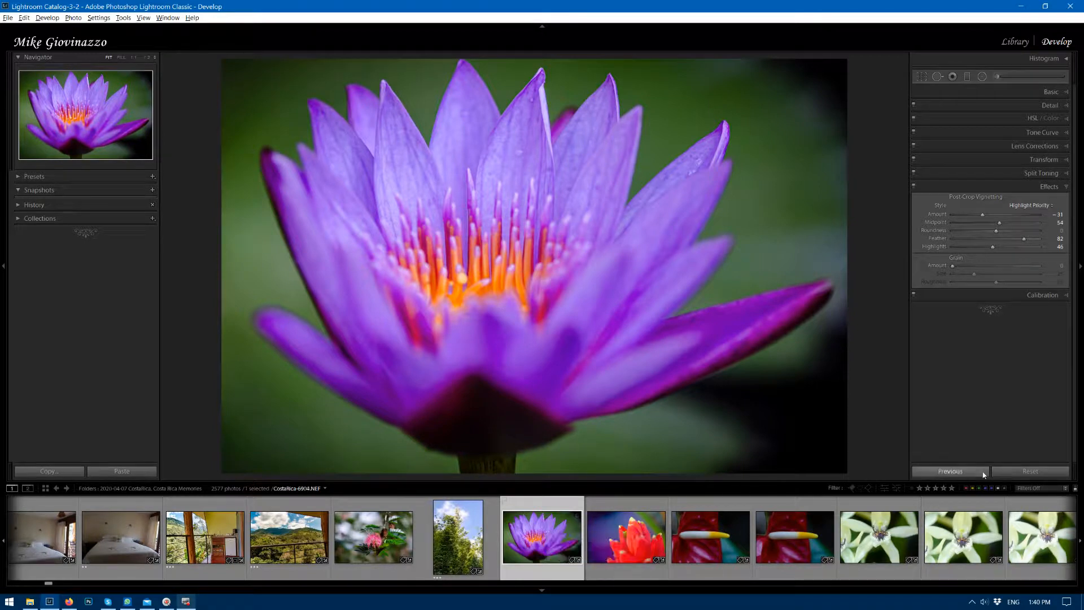
Filter the filmstrip to unrated photos and give the water lily photo four stars.
left_click(1043, 489)
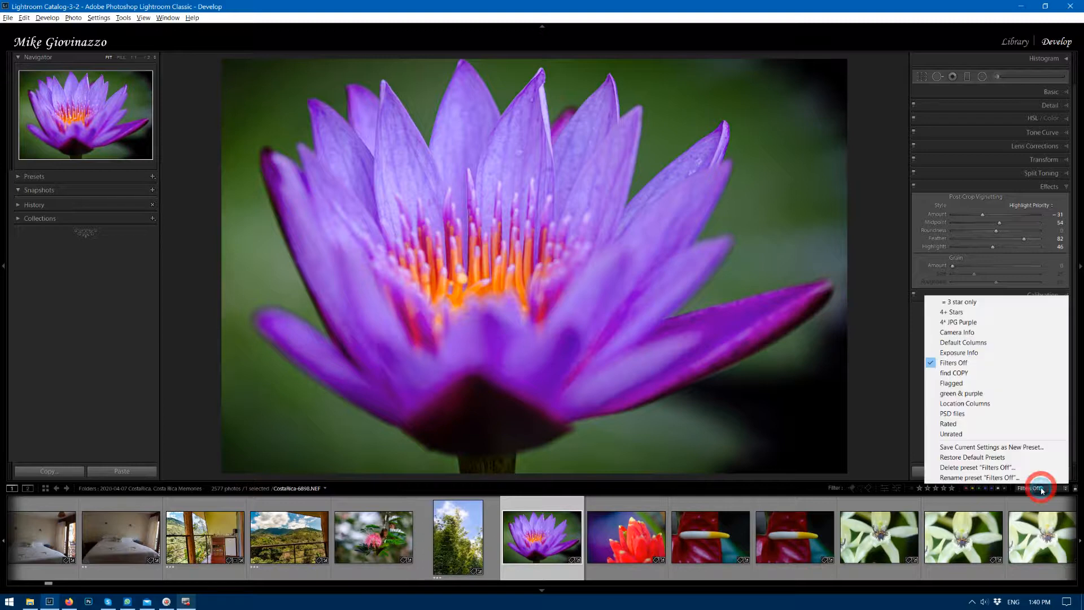
left_click(978, 435)
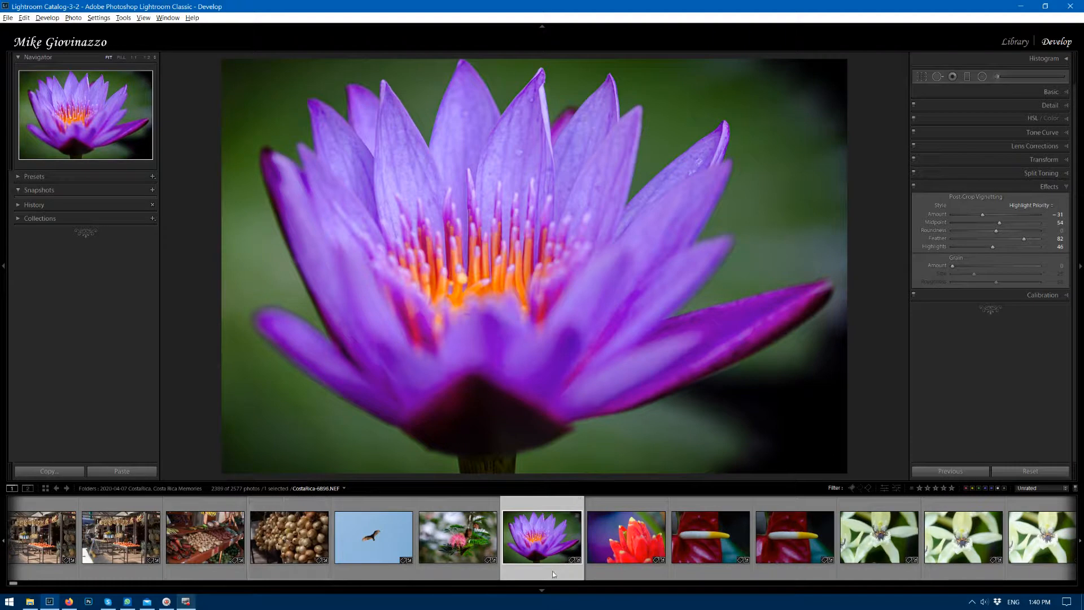
key("4")
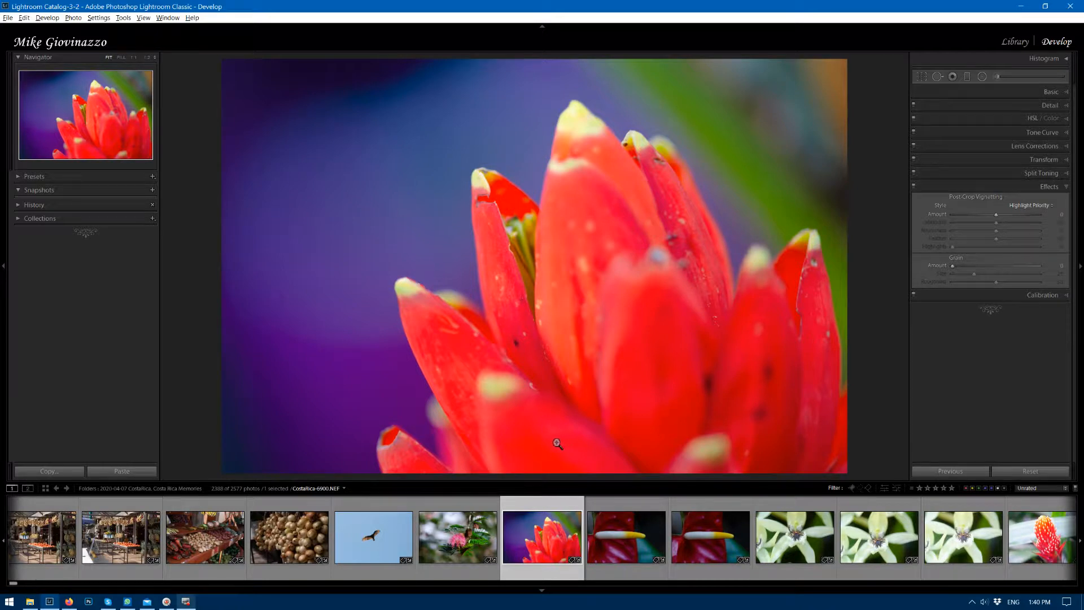
Rate the bright red flower photo and both red anthurium photos two stars each.
key("2")
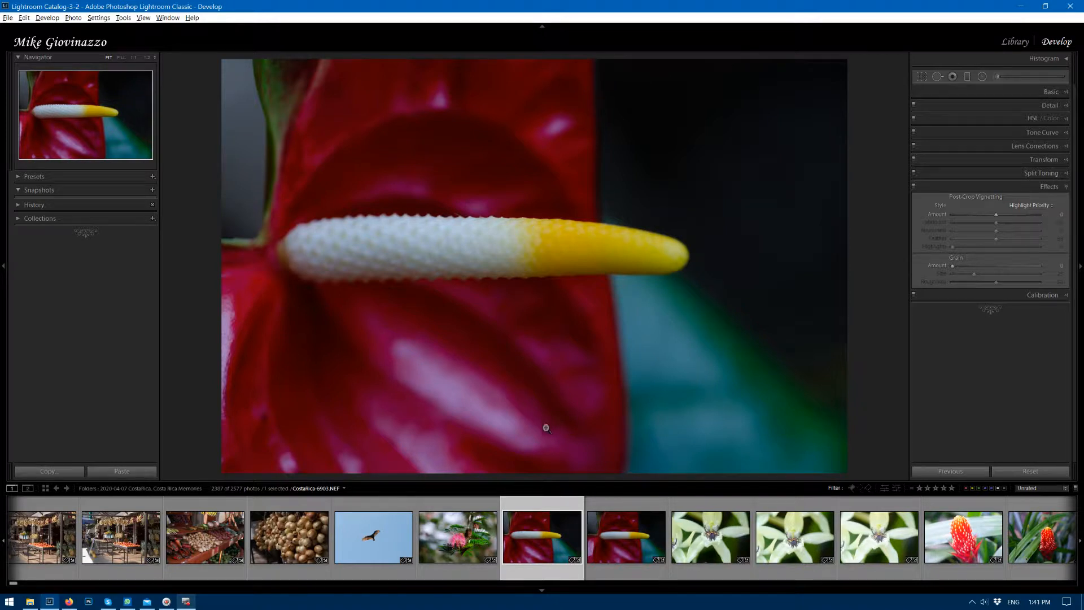
key("2")
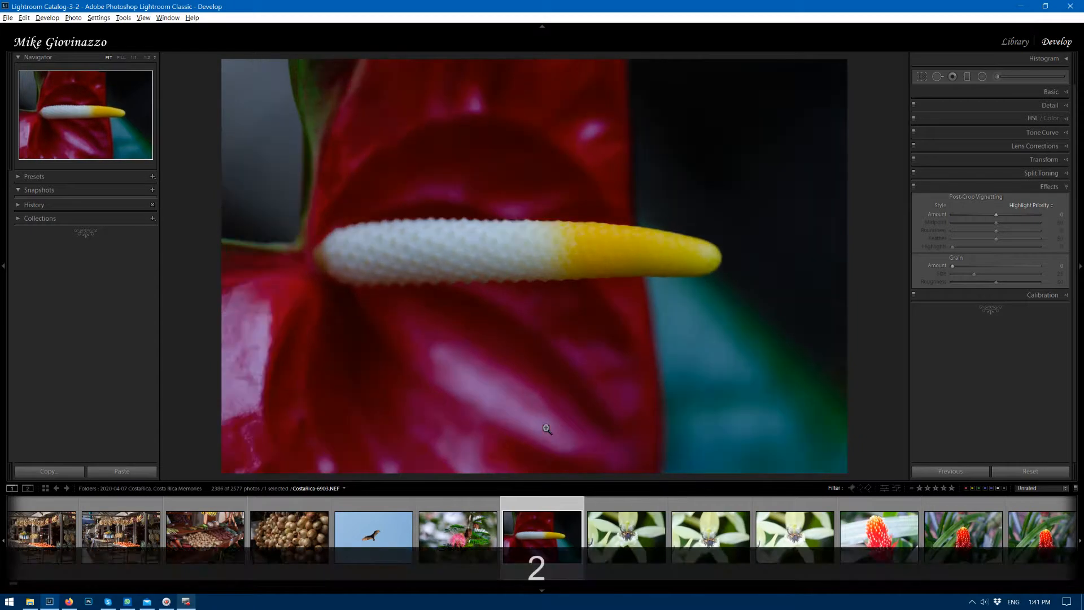
key("2")
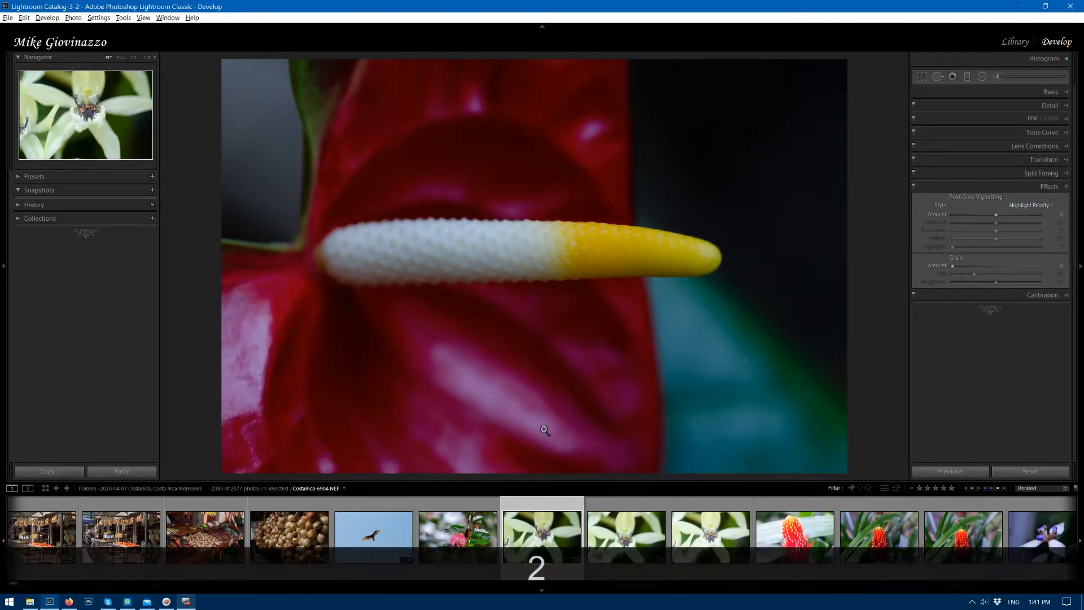
Select the second and third white orchid photos and compare them side by side, magnified on the flower centers.
left_click(623, 541)
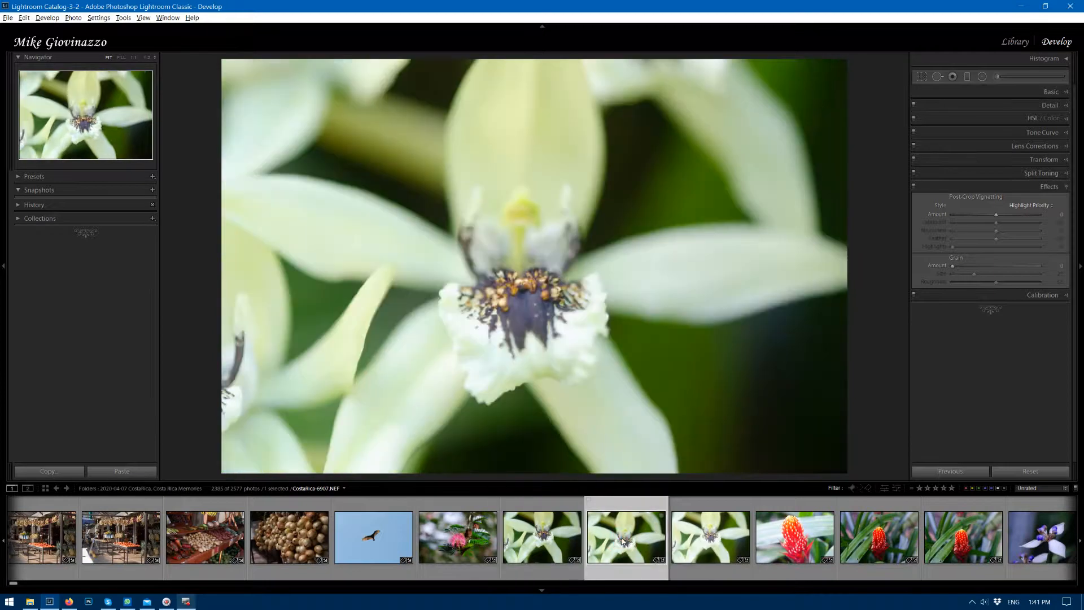
left_click(711, 545)
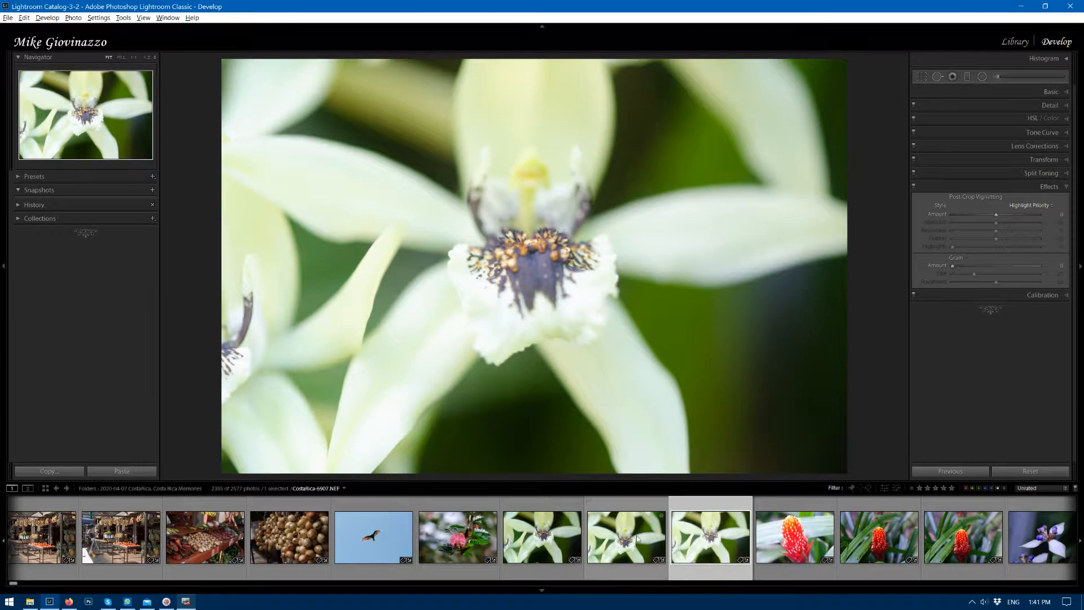
left_click(623, 542)
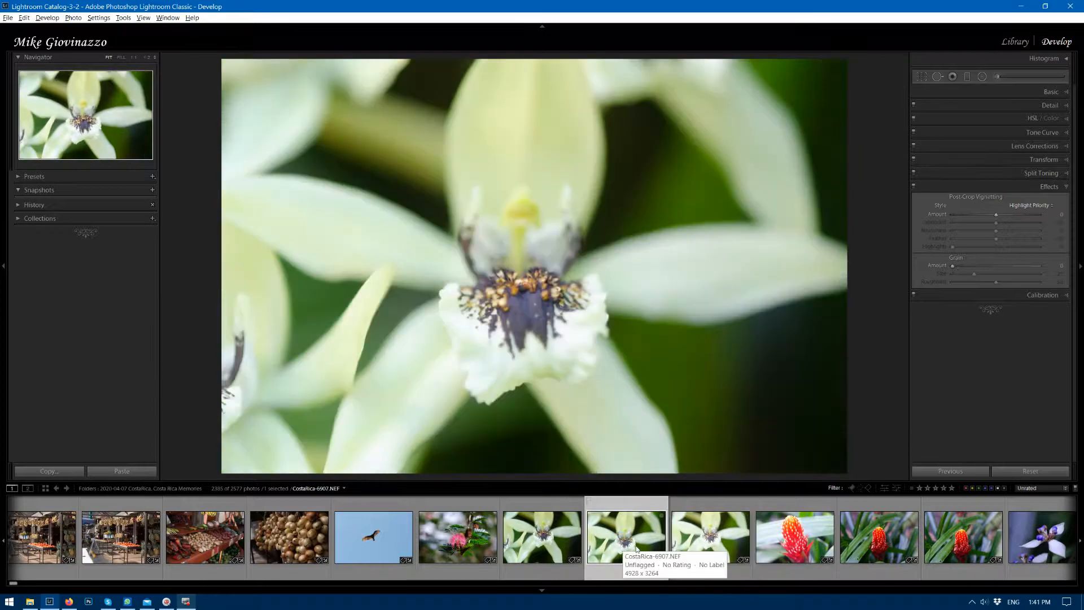
left_click(705, 532, "shift")
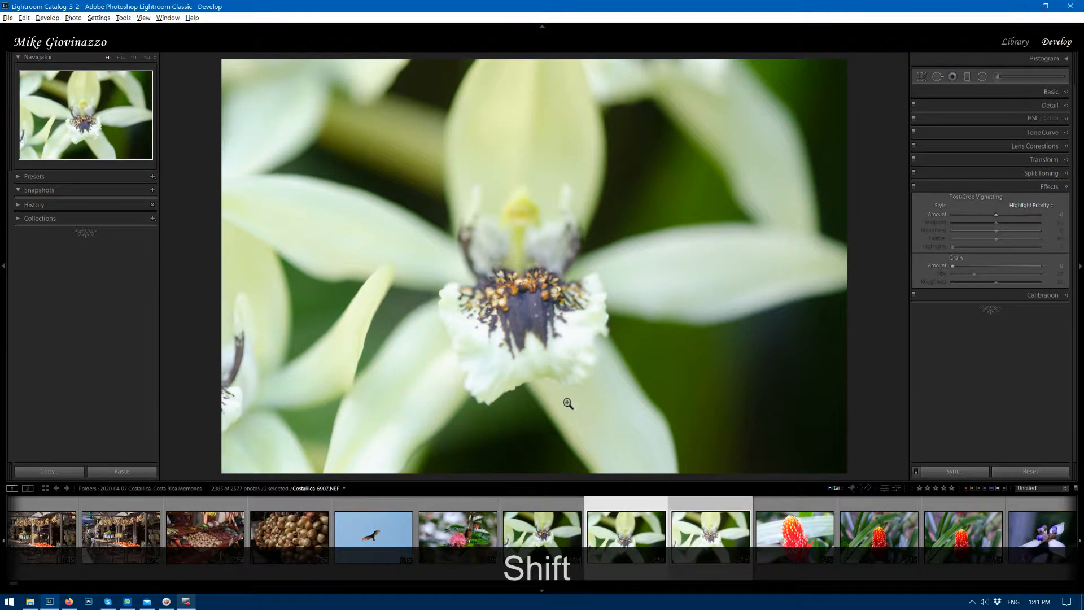
key("c")
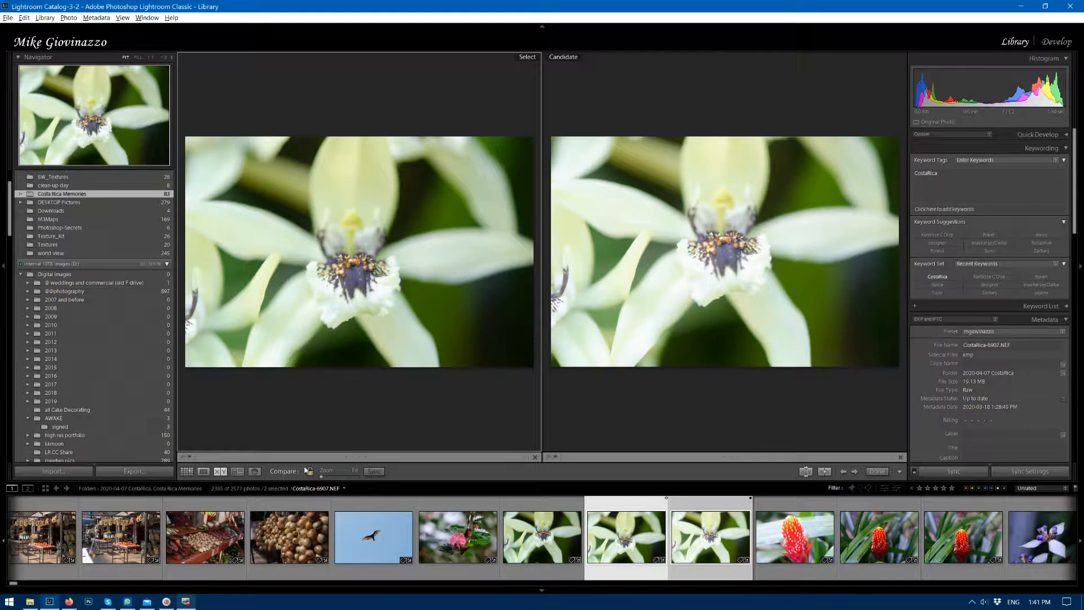
left_click_drag(322, 480, 341, 479)
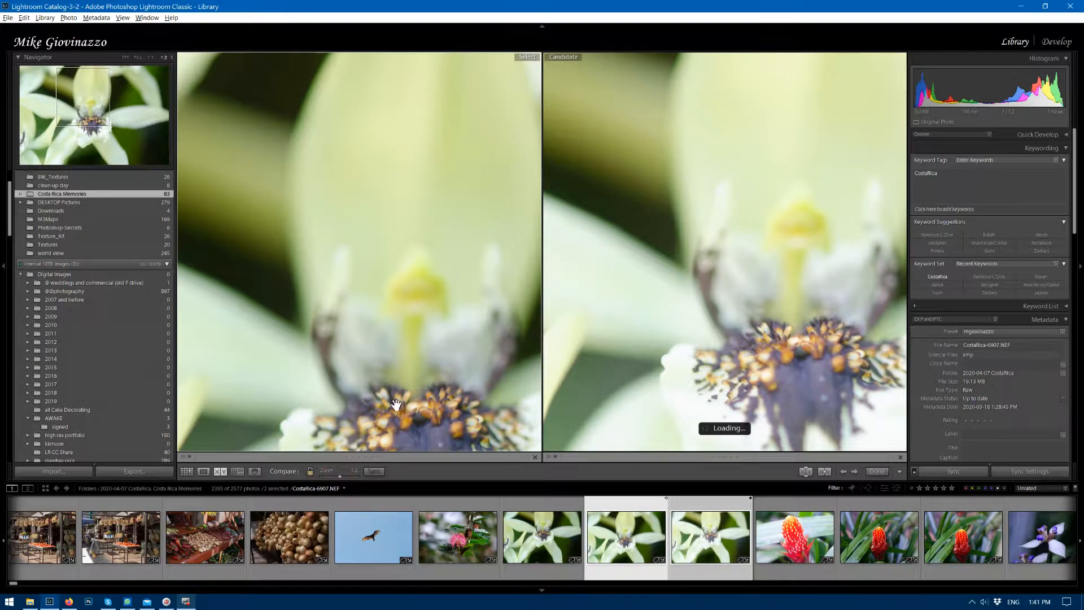
left_click_drag(402, 410, 362, 252)
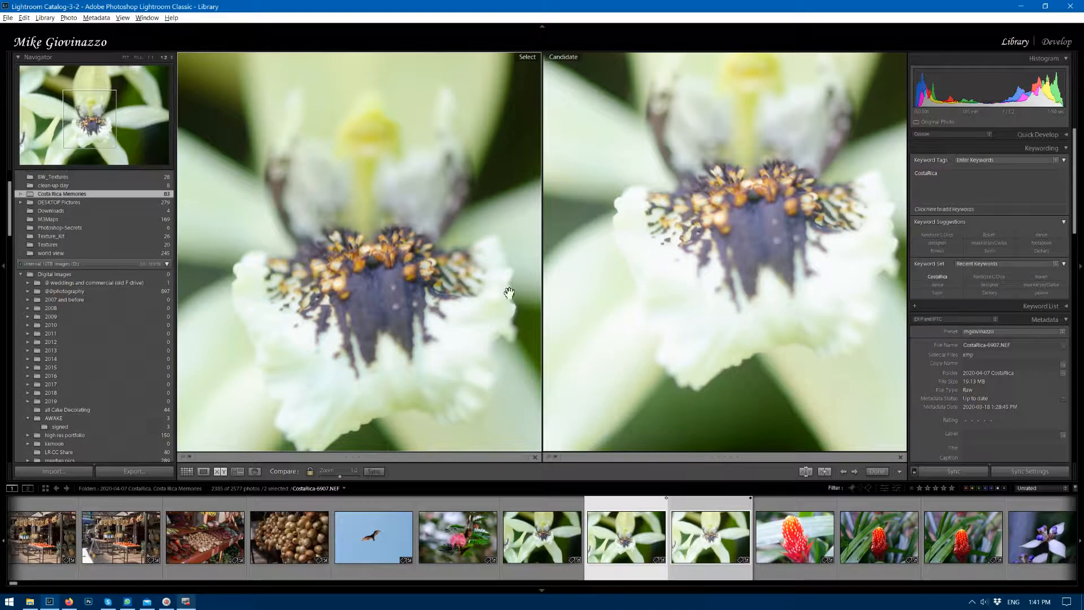
left_click_drag(395, 285, 393, 283)
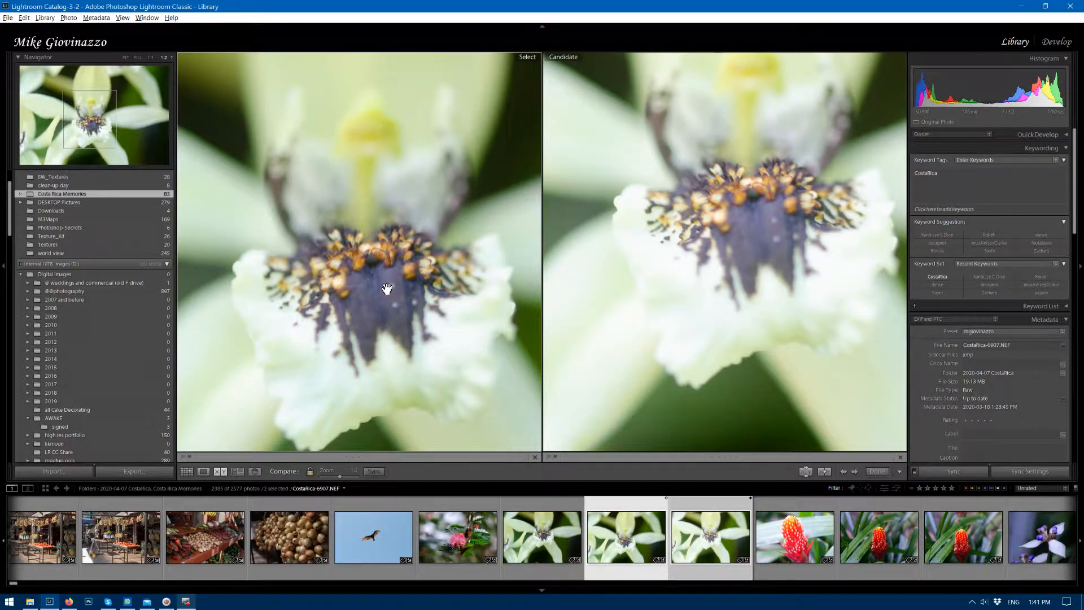
Crop the second white orchid photo to a tight portrait frame around the flower's center.
key("d")
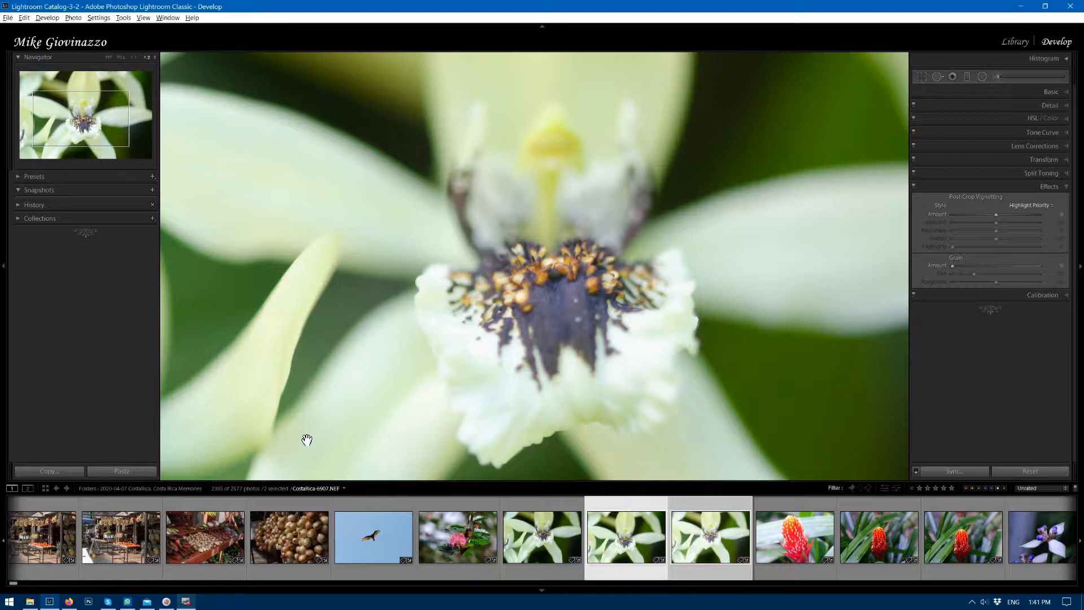
key("r")
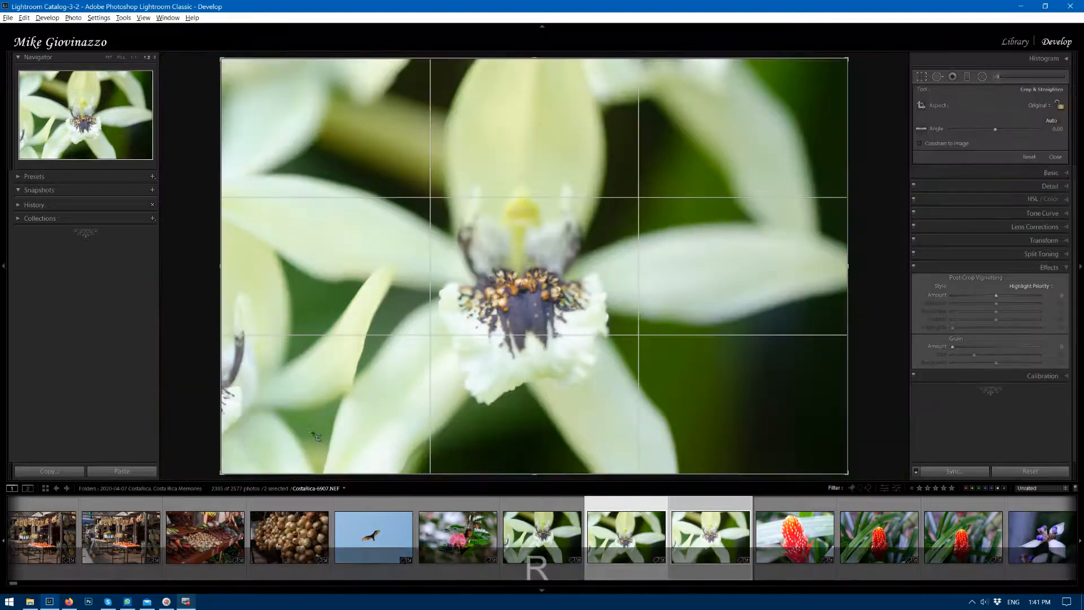
left_click_drag(226, 298, 318, 304)
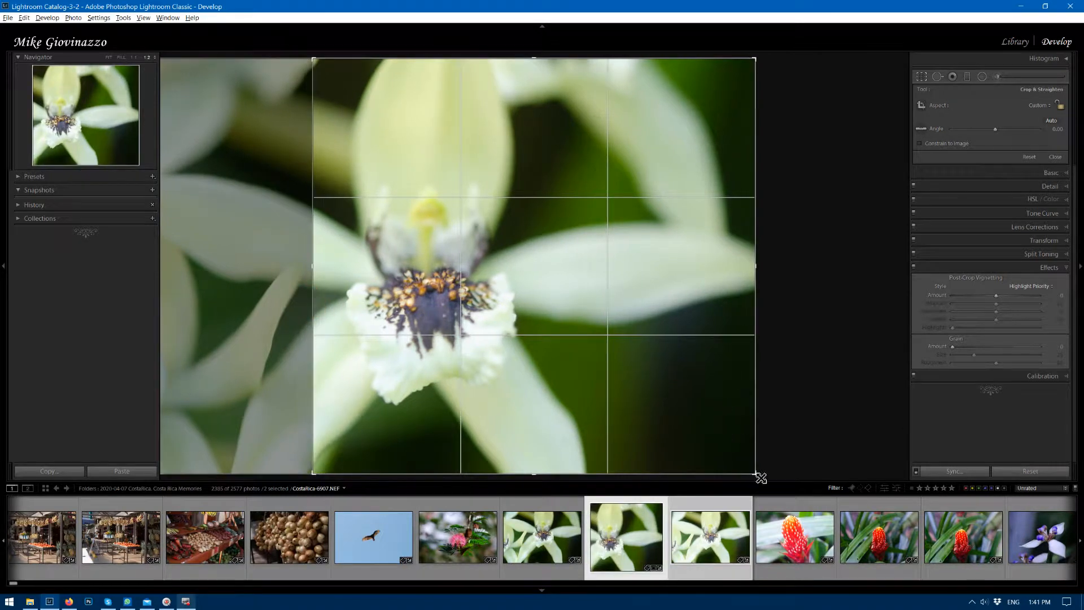
left_click_drag(757, 474, 654, 443)
left_click_drag(535, 473, 534, 456)
left_click_drag(537, 77, 529, 114)
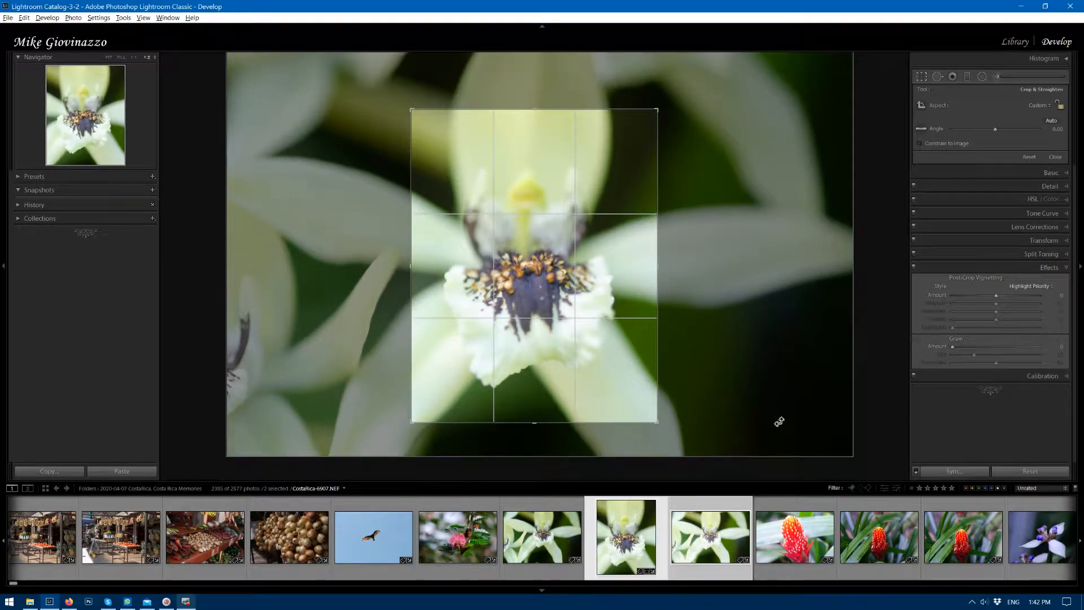
key("r")
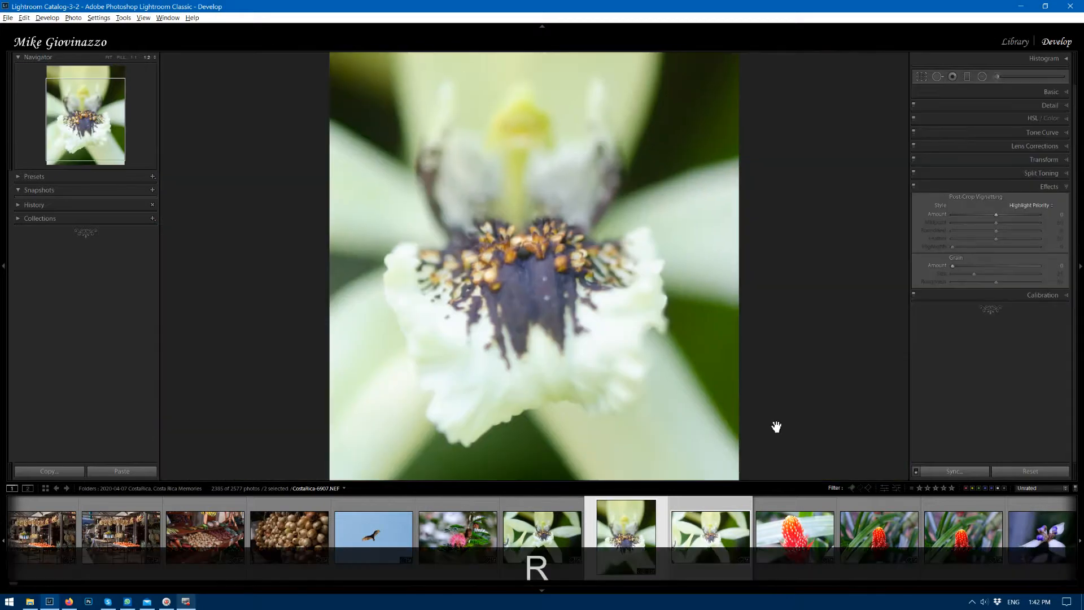
Apply automatic tone to the cropped orchid and raise its exposure to +0.46.
left_click(1067, 93)
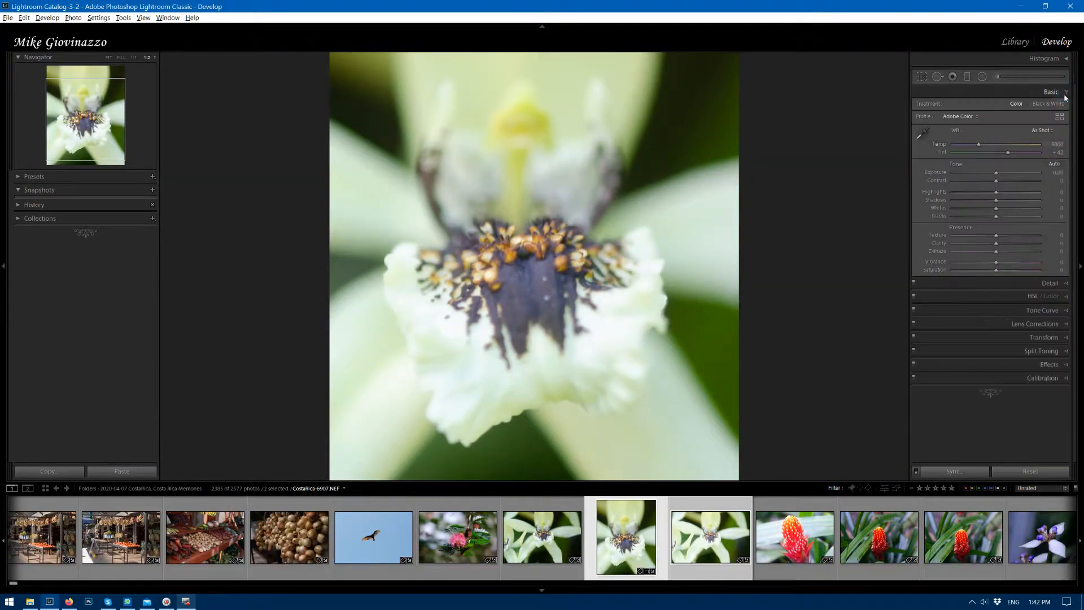
left_click(1052, 163)
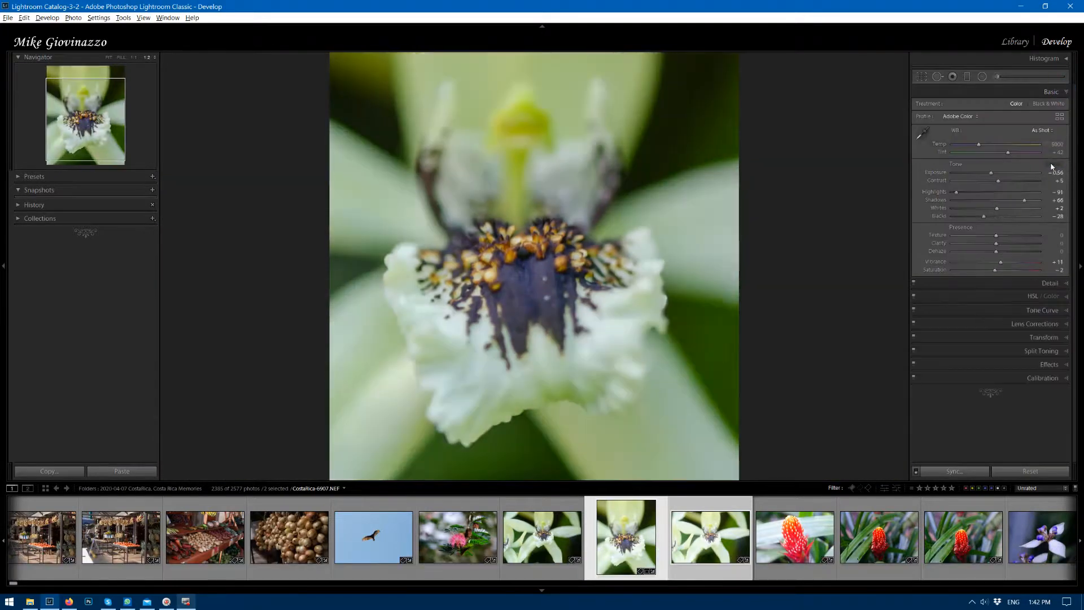
left_click_drag(993, 176, 1001, 175)
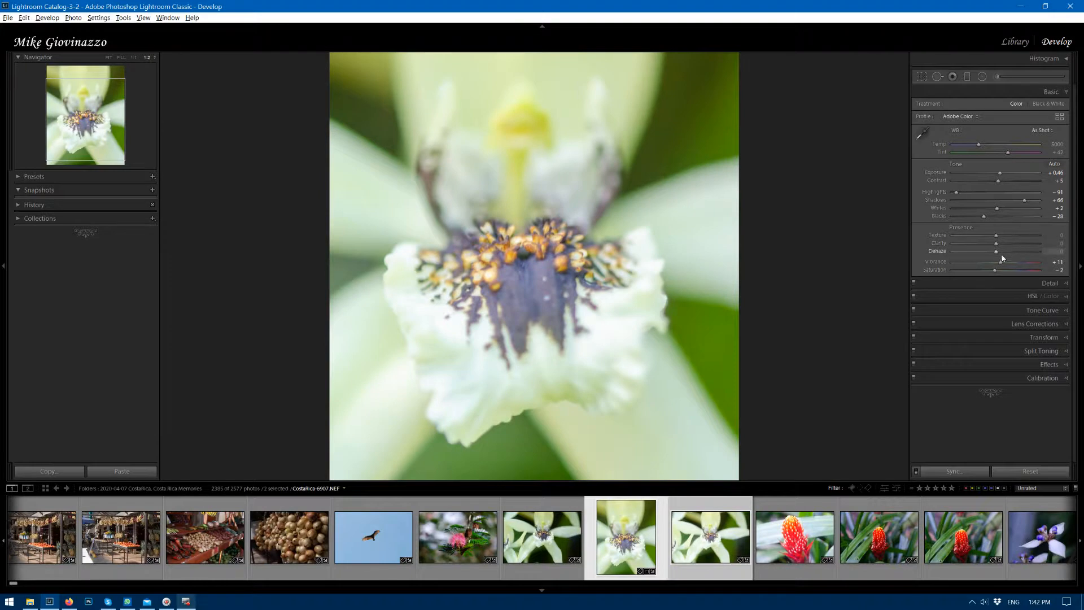
Set the orchid's vibrance to +70, dehaze to +13, texture to +56 and clarity to +21.
left_click_drag(1001, 262, 1027, 265)
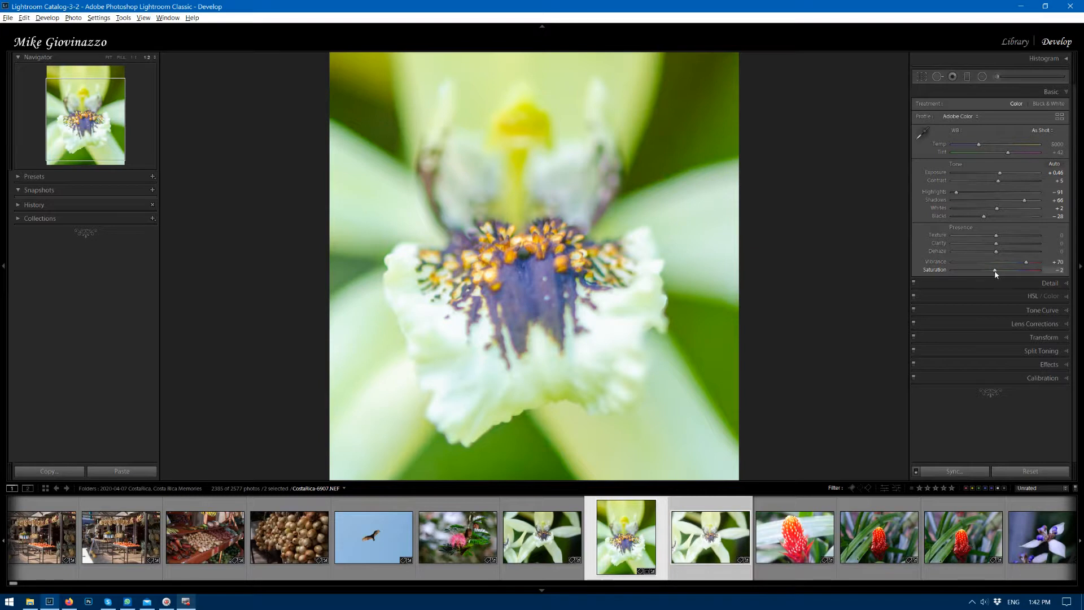
mouse_move(997, 252)
left_mouse_down()
mouse_move(1012, 257)
mouse_move(1000, 254)
left_mouse_up()
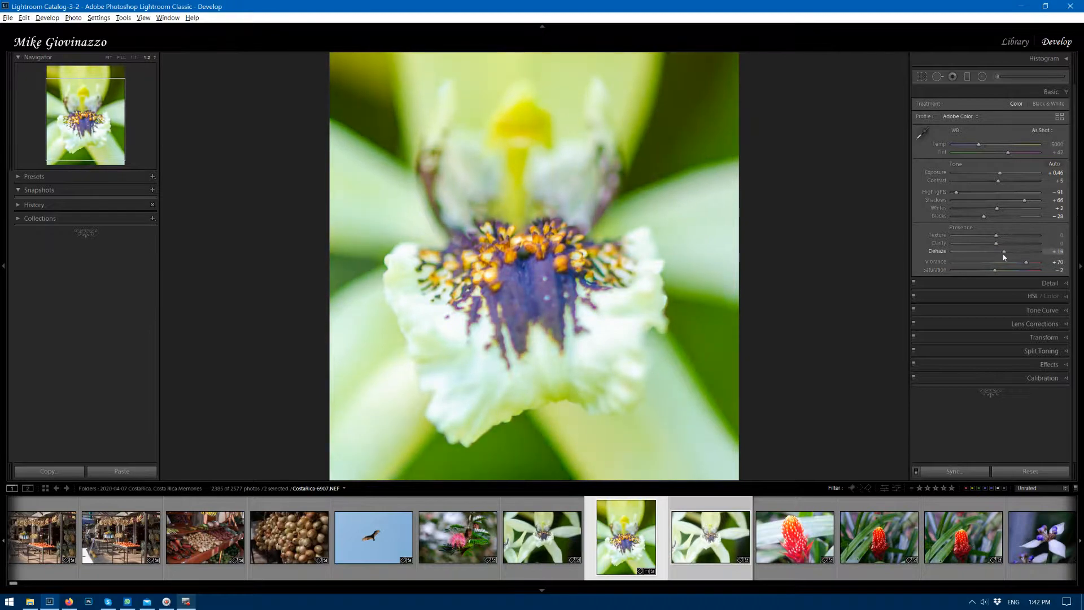
left_click(998, 236)
left_click_drag(1022, 238, 1004, 246)
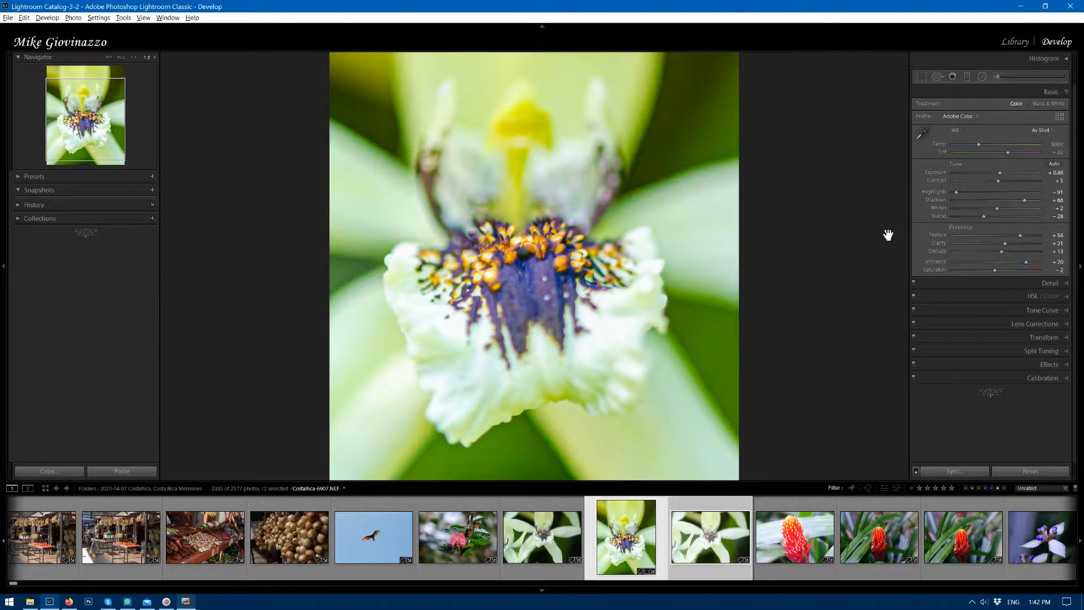
Draw a large radial filter centered on the orchid and set its exposure to −0.89 for the surroundings.
left_click(982, 78)
mouse_move(528, 244)
left_mouse_down()
mouse_move(662, 460)
mouse_move(768, 530)
left_mouse_up()
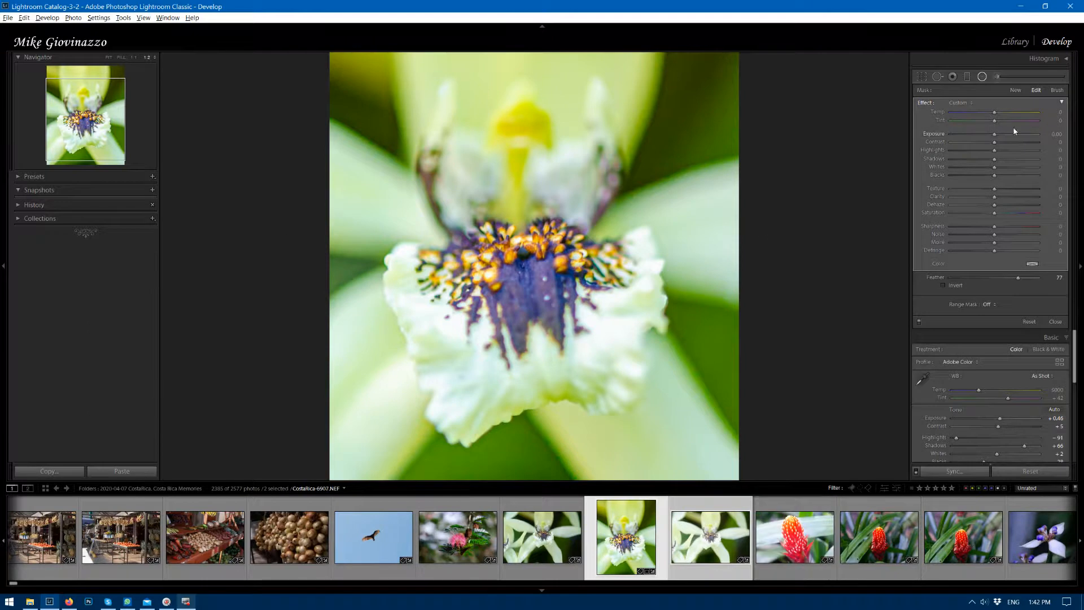
left_click_drag(995, 134, 920, 134)
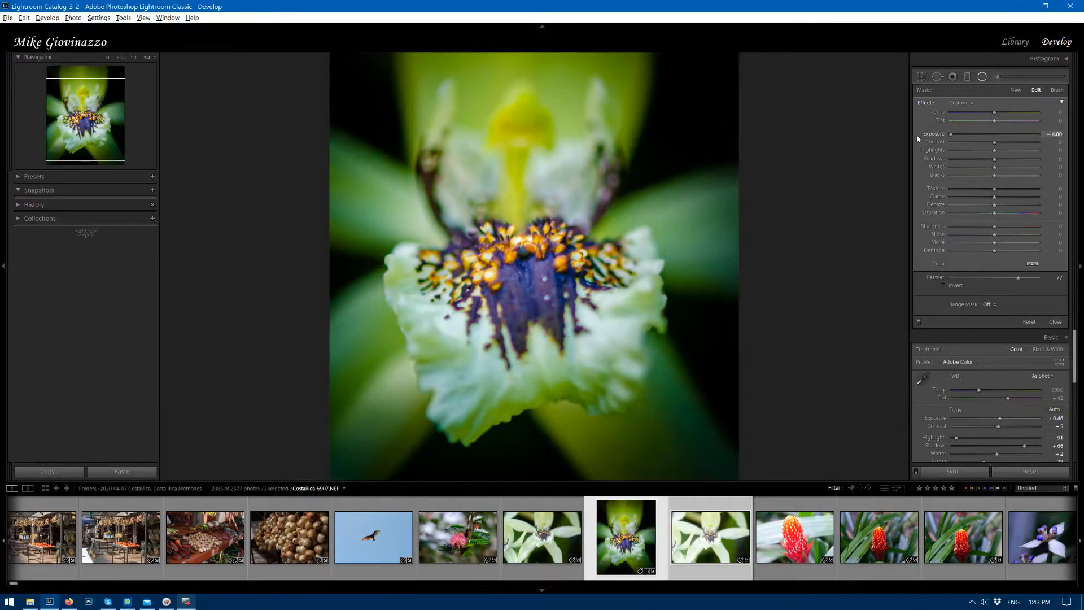
left_click_drag(950, 134, 985, 138)
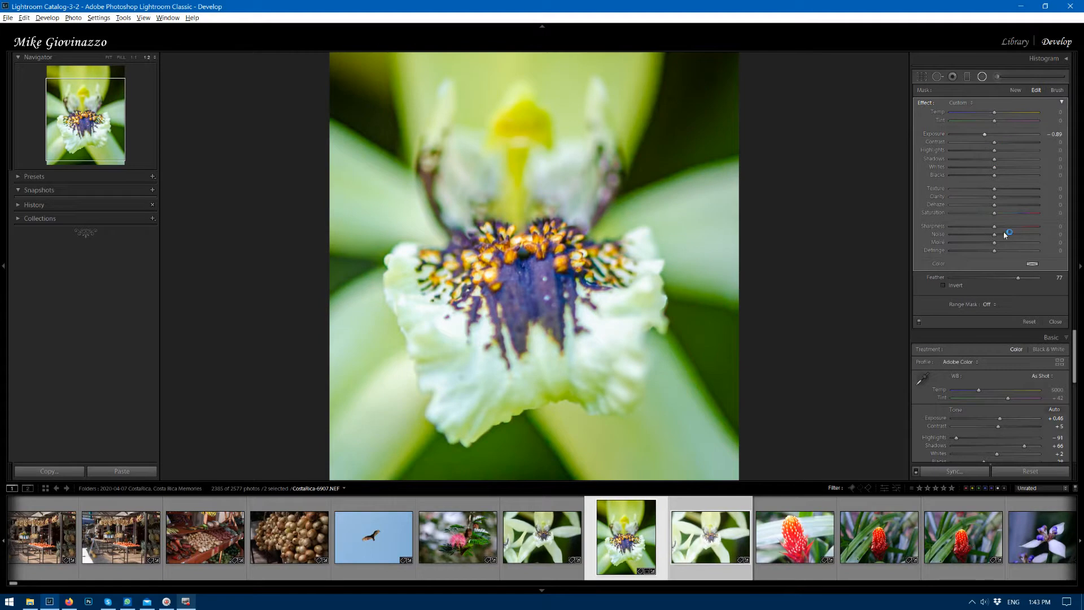
Set the radial filter's noise to 100, dehaze to −100 and exposure to −0.31.
left_click_drag(995, 235, 1080, 241)
left_click_drag(995, 205, 943, 212)
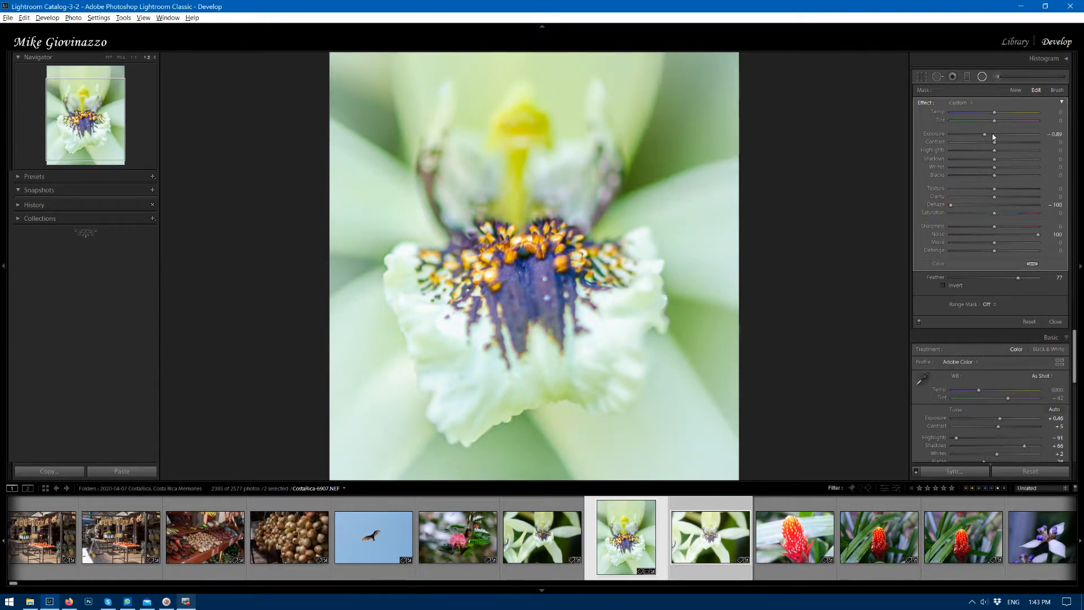
mouse_move(985, 135)
left_mouse_down()
mouse_move(1012, 137)
mouse_move(994, 145)
left_mouse_up()
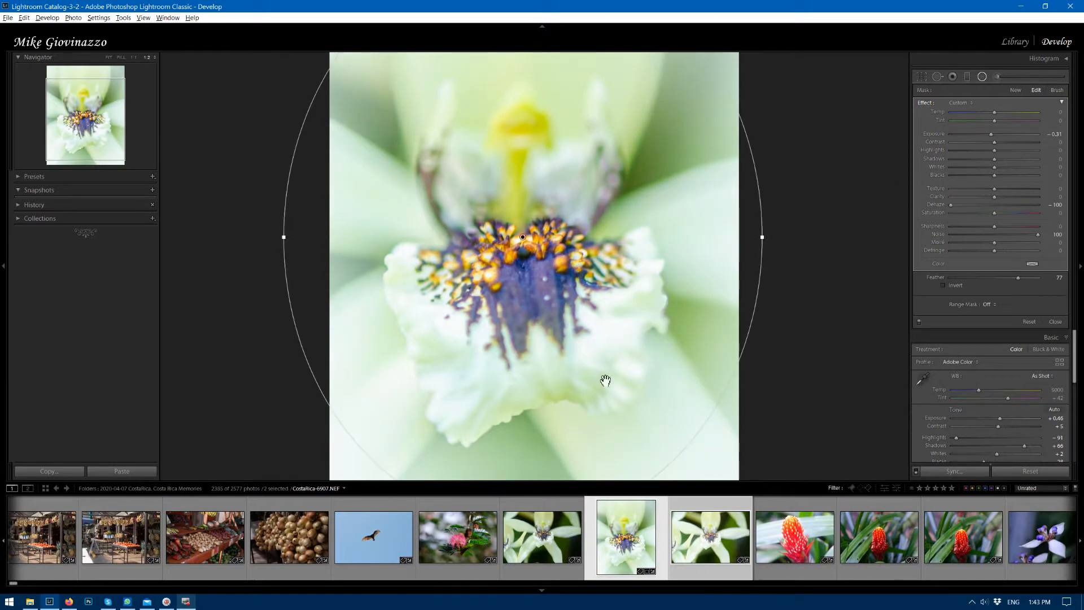
Show the radial filter's mask overlay, set the feather to 27, and cycle the overlay color to red.
key("o")
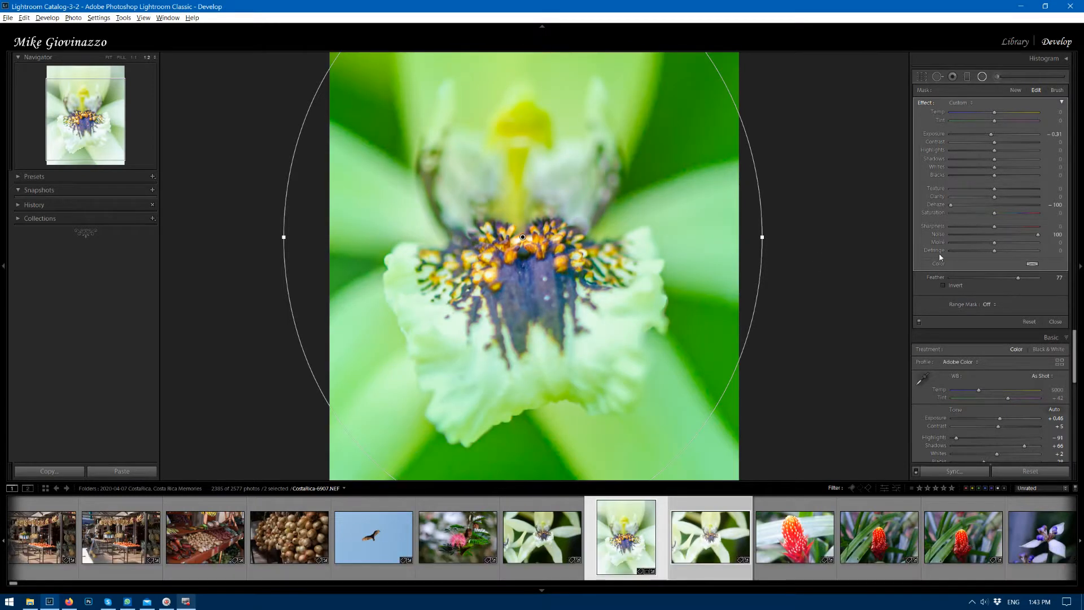
left_click_drag(1021, 279, 975, 277)
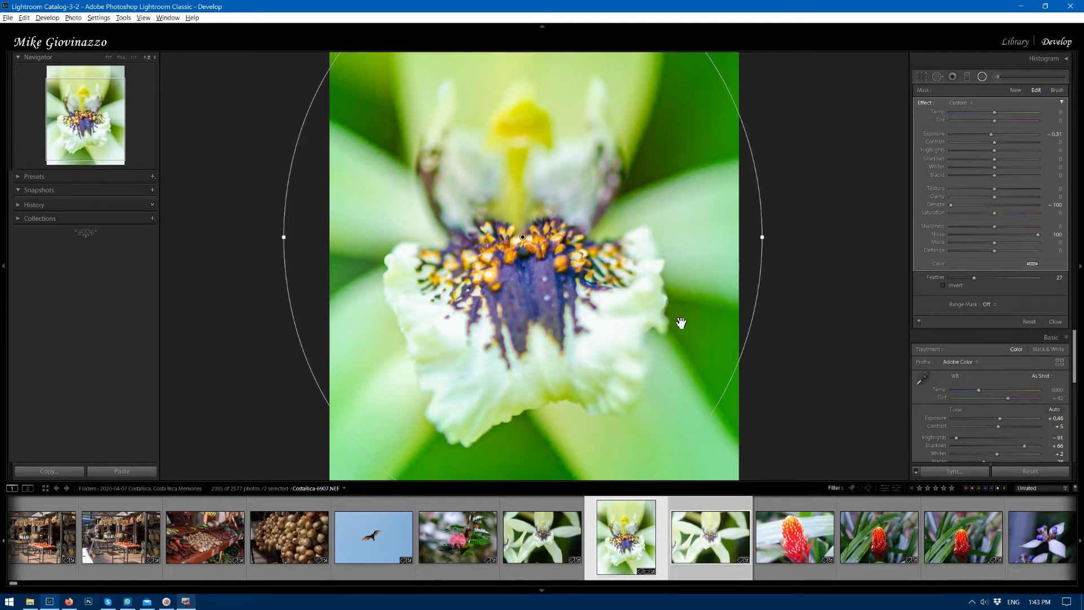
key("shift+o")
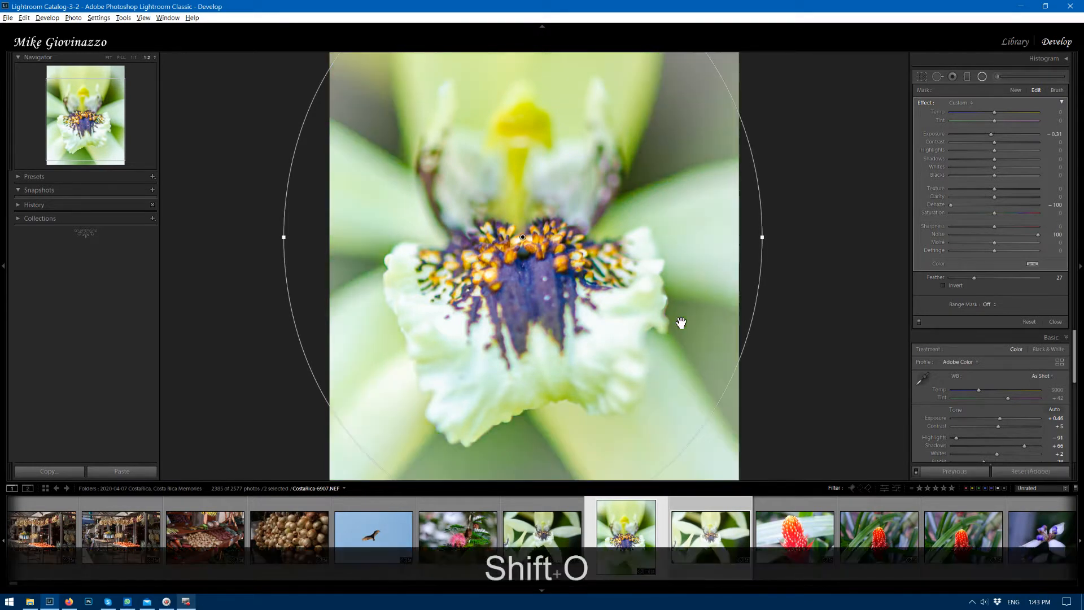
key("shift+o")
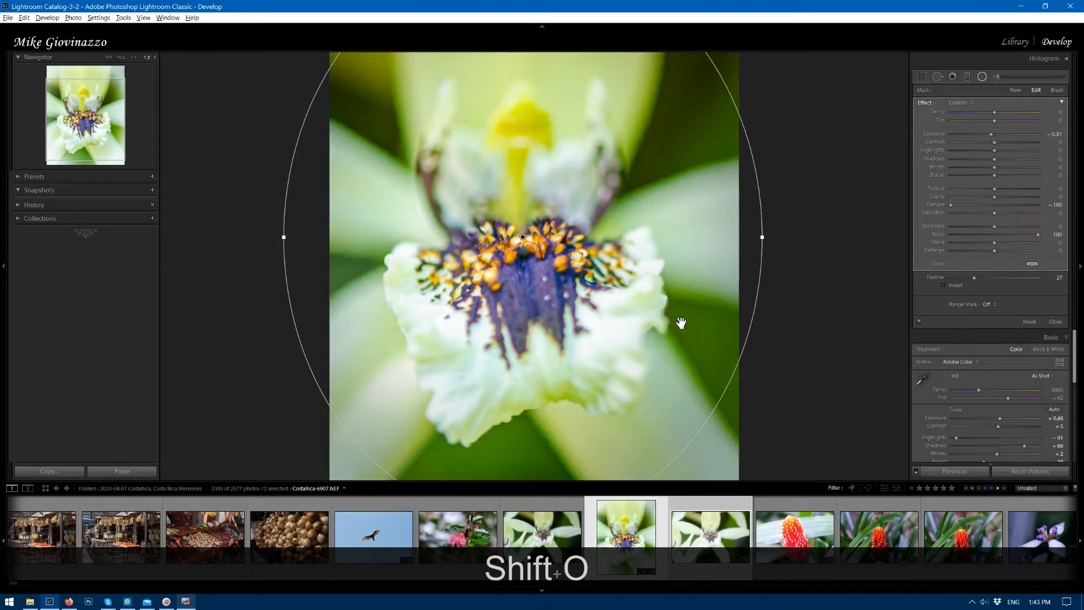
key("shift+o")
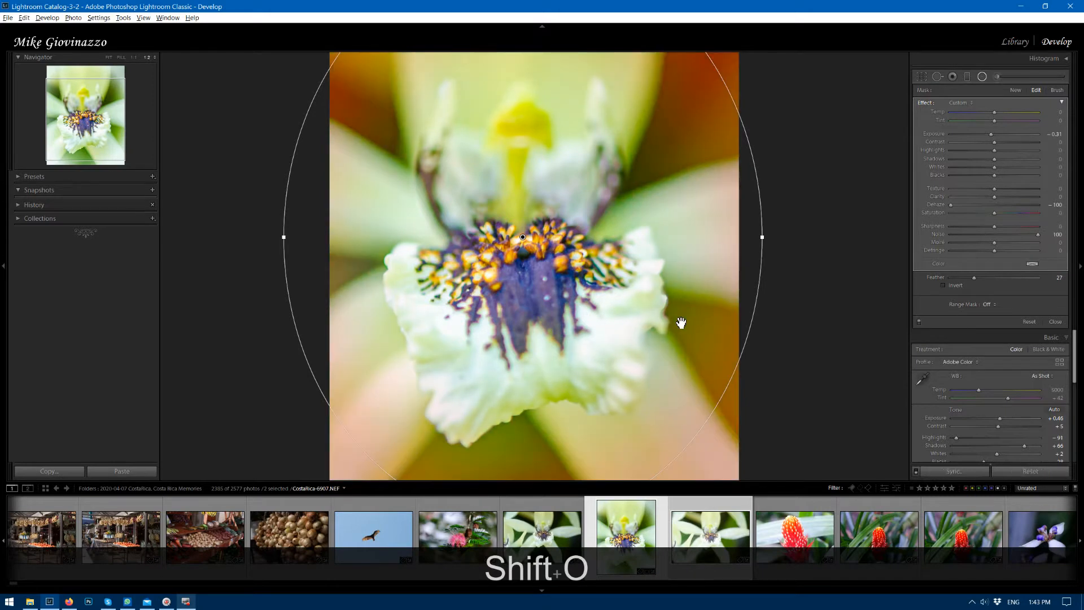
Try the radial filter with no feather, set the feather to 28, and hide the mask overlay.
left_click_drag(979, 278, 937, 279)
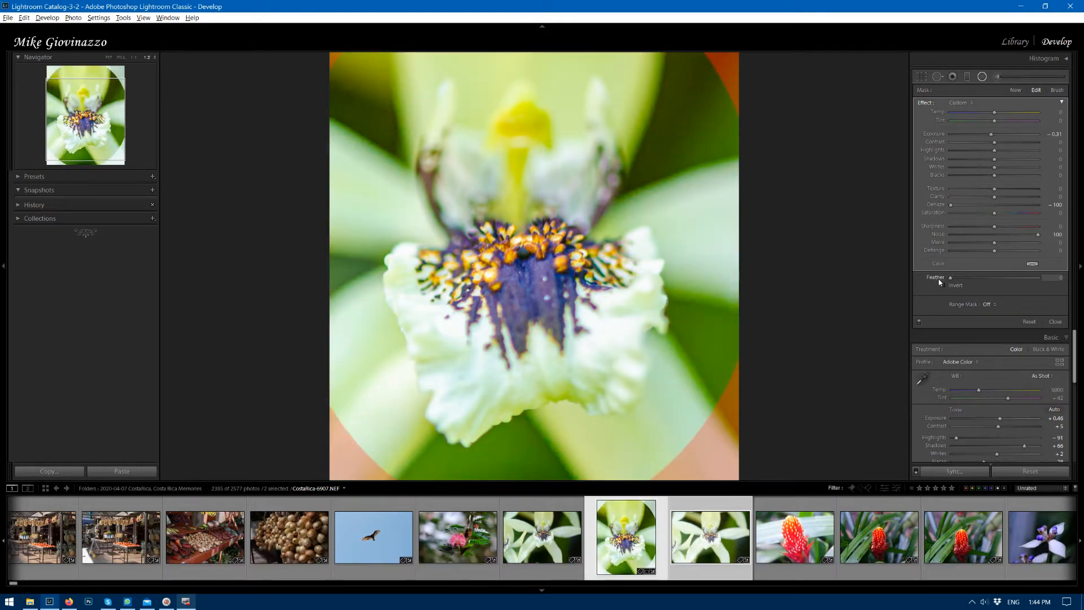
left_click_drag(947, 282, 975, 279)
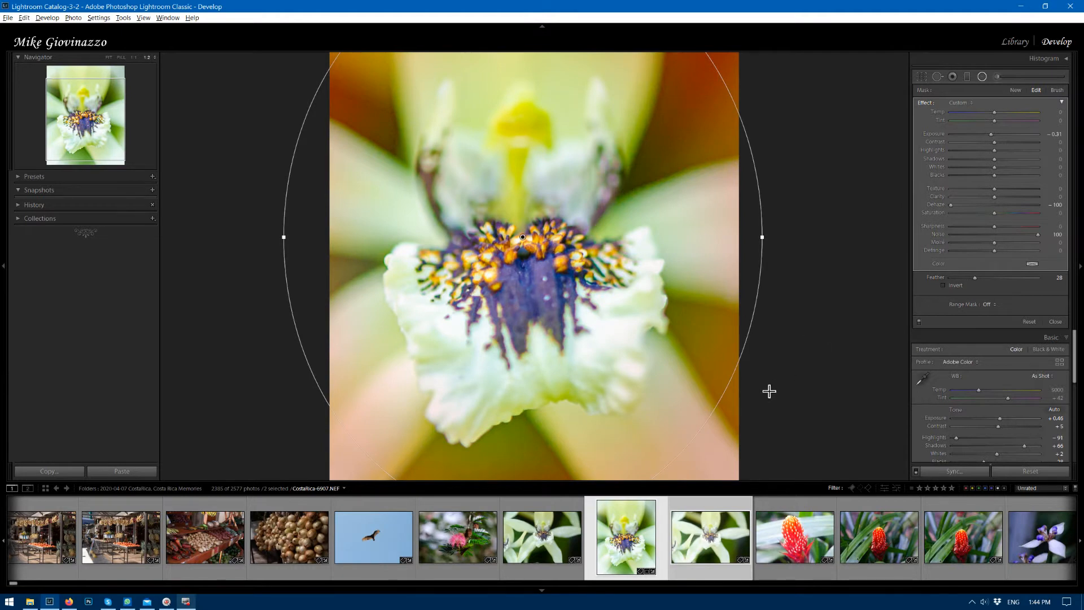
key("o")
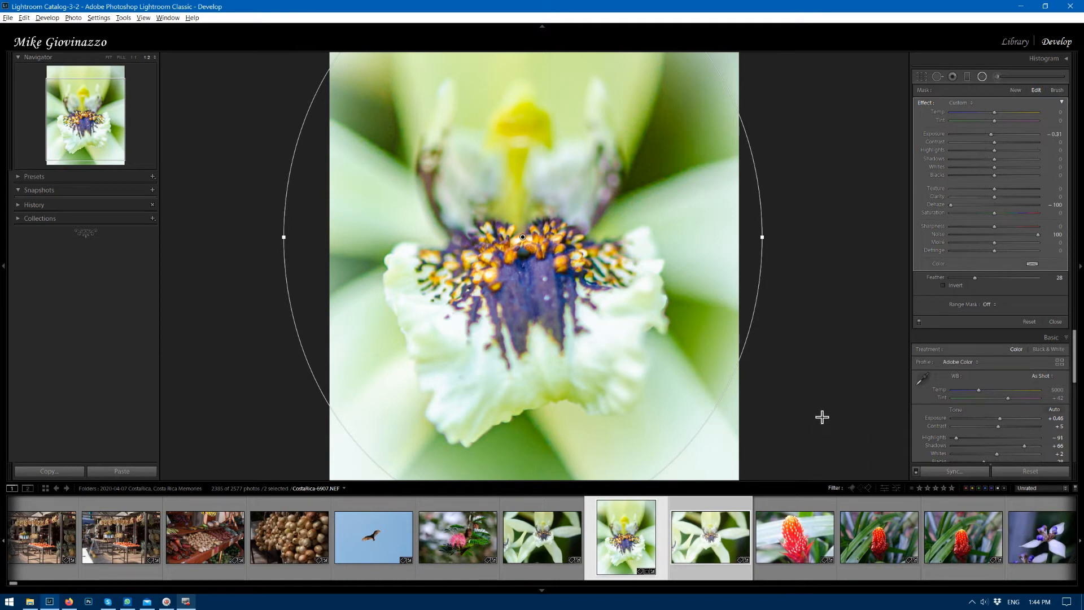
Rate the edited orchid photo three stars and the first white orchid photo two stars.
key("3")
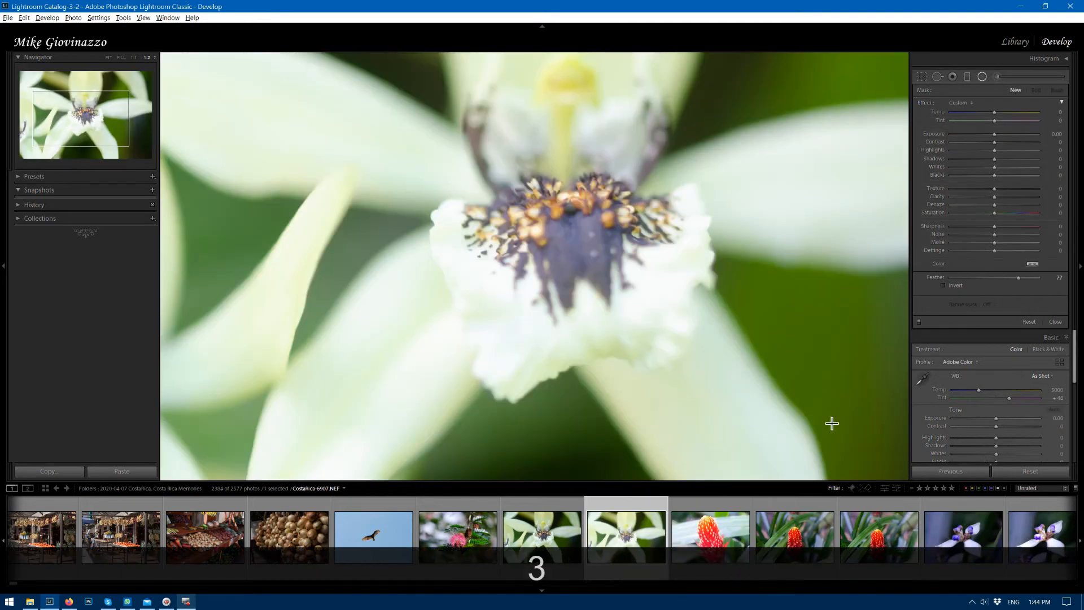
left_click(541, 505)
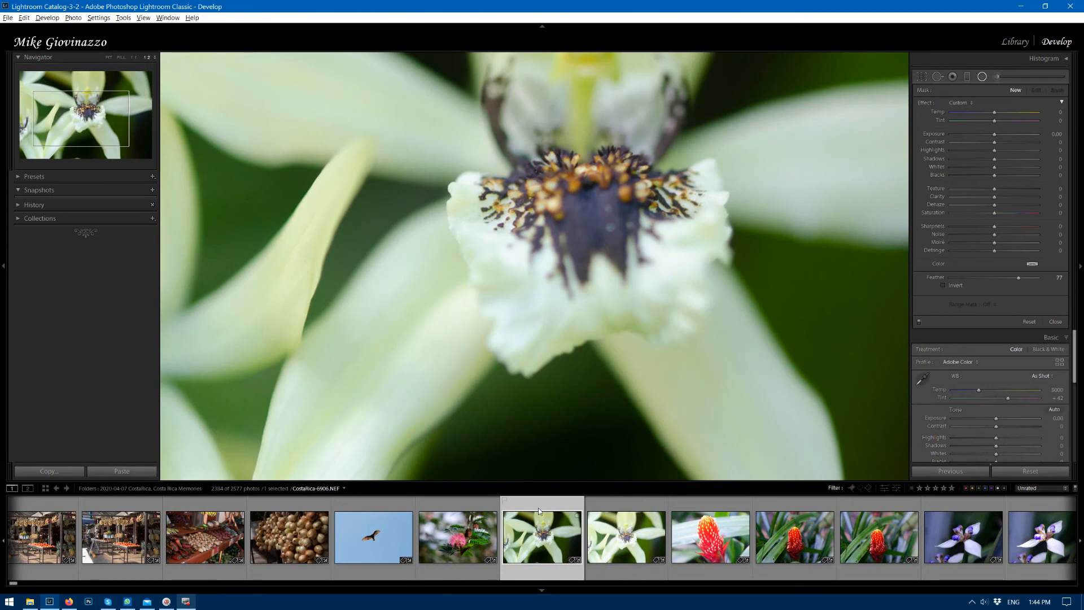
key("2")
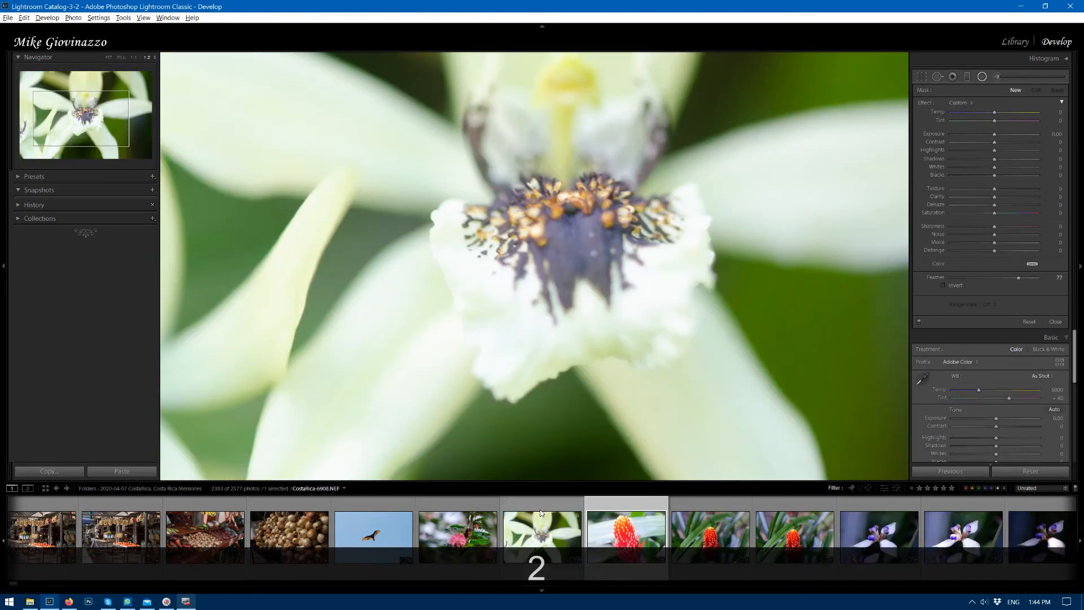